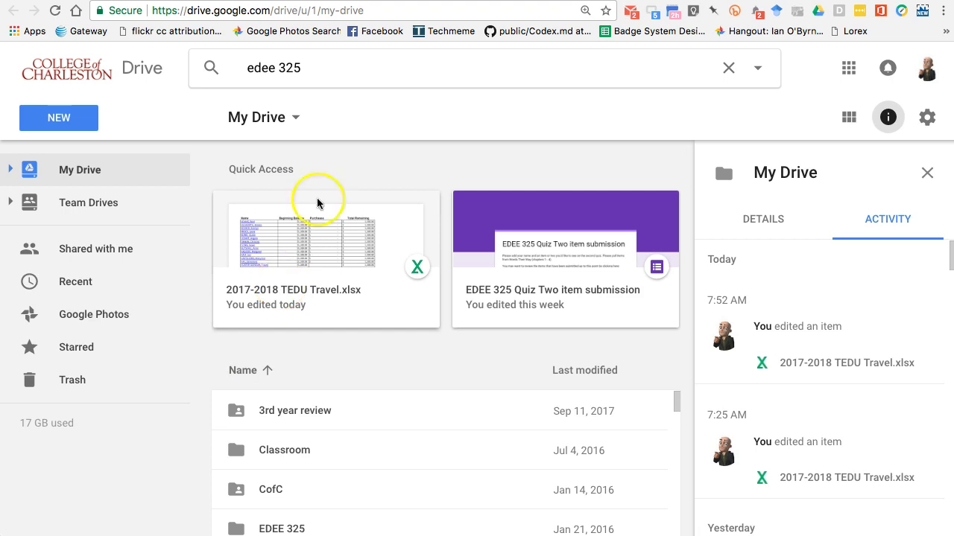
Step: Create a new Google Form titled 'Submit items for Quiz One'
left_click(60, 119)
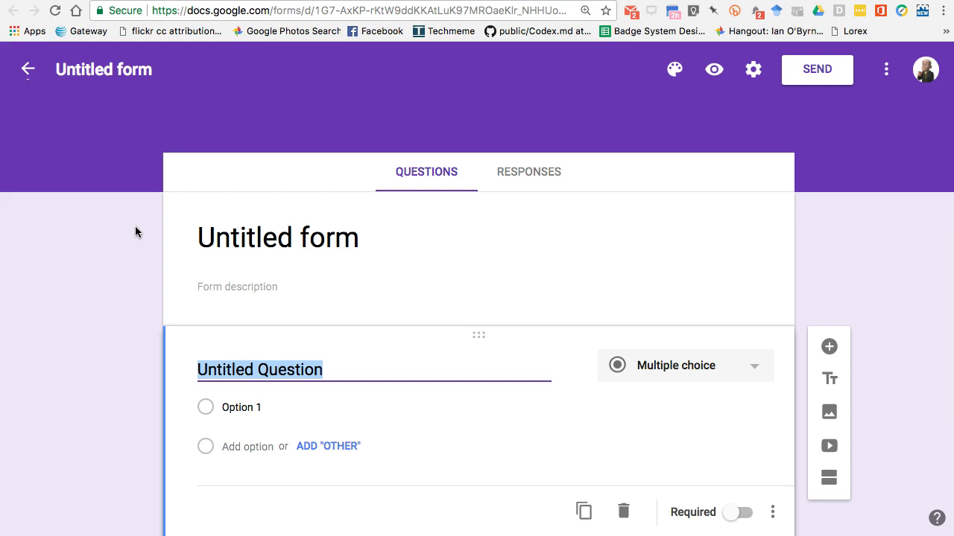
left_click(260, 233)
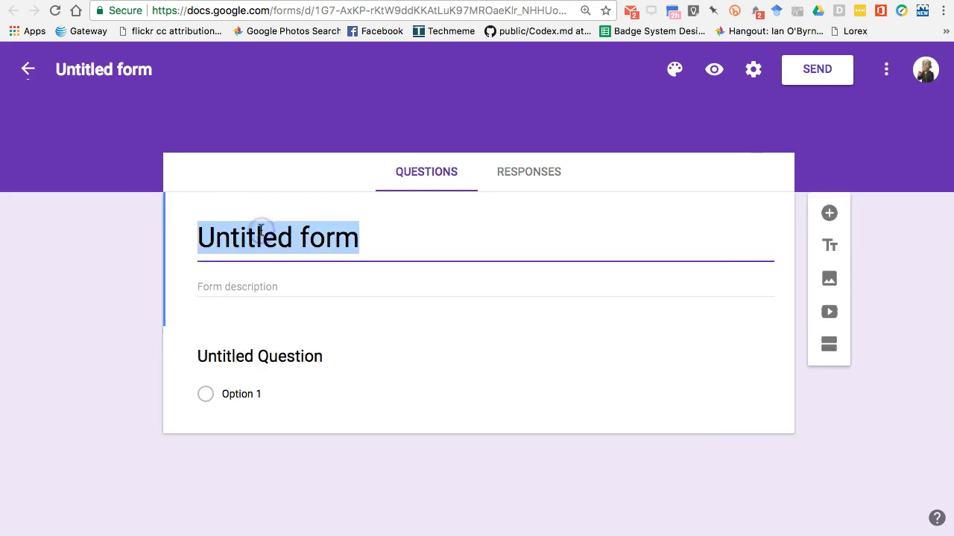
type("Submit ")
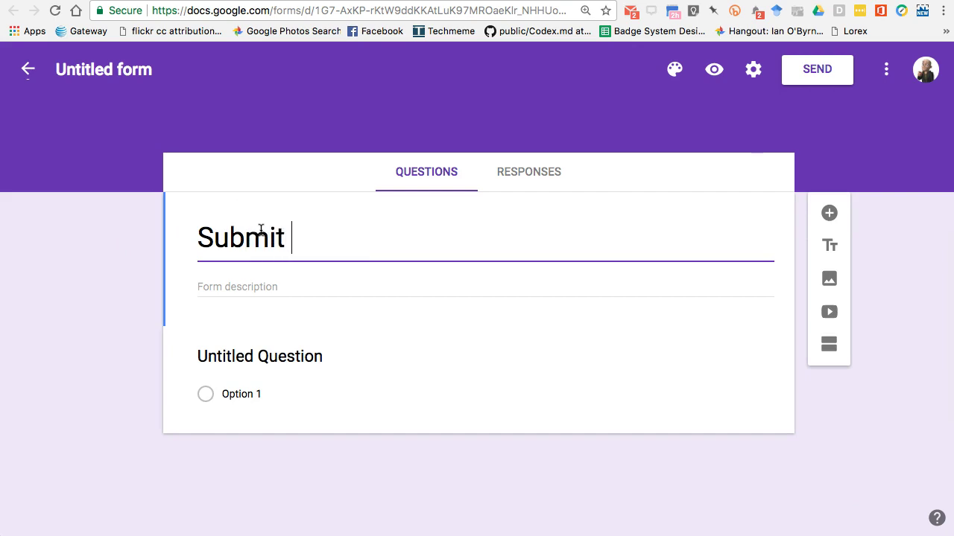
type("items for the")
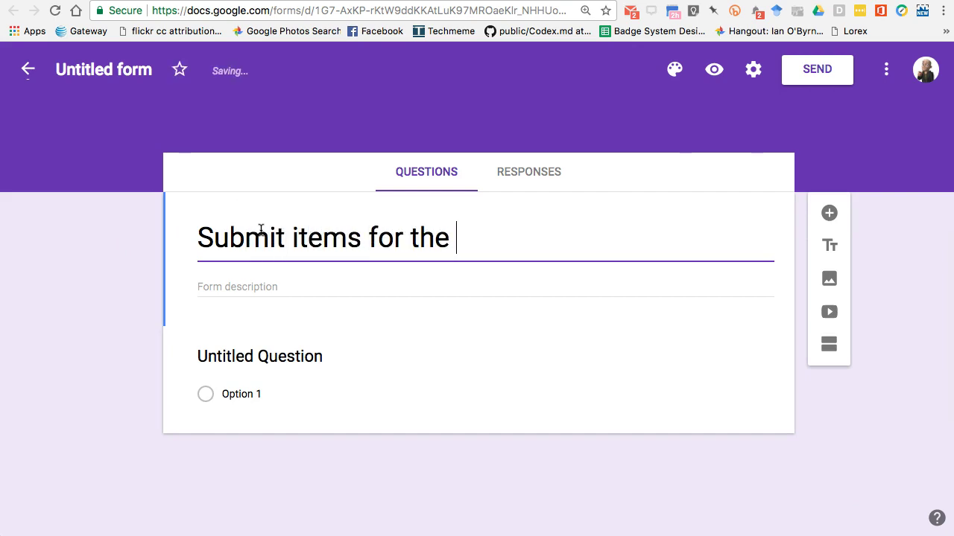
key("BackSpace")
key("BackSpace")
key("BackSpace")
key("BackSpace")
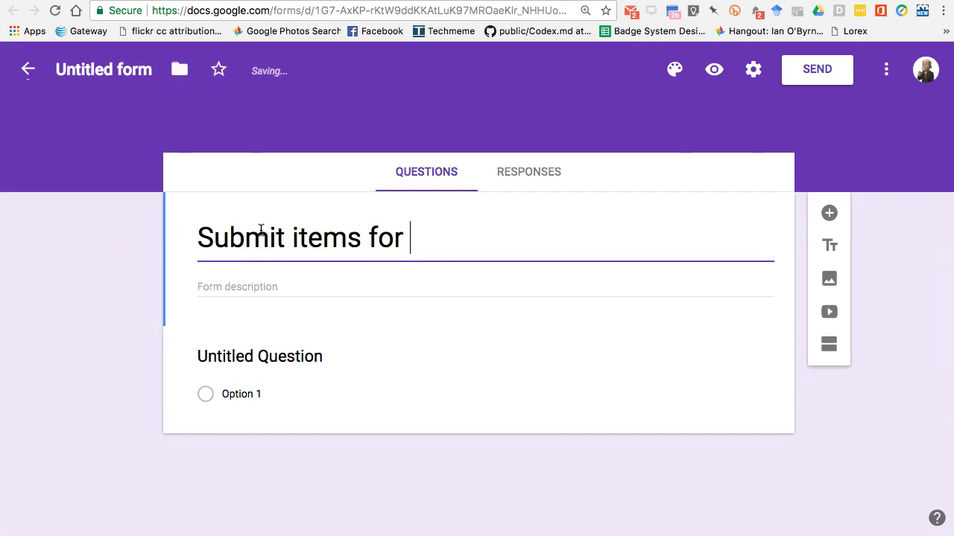
type("Quiz One")
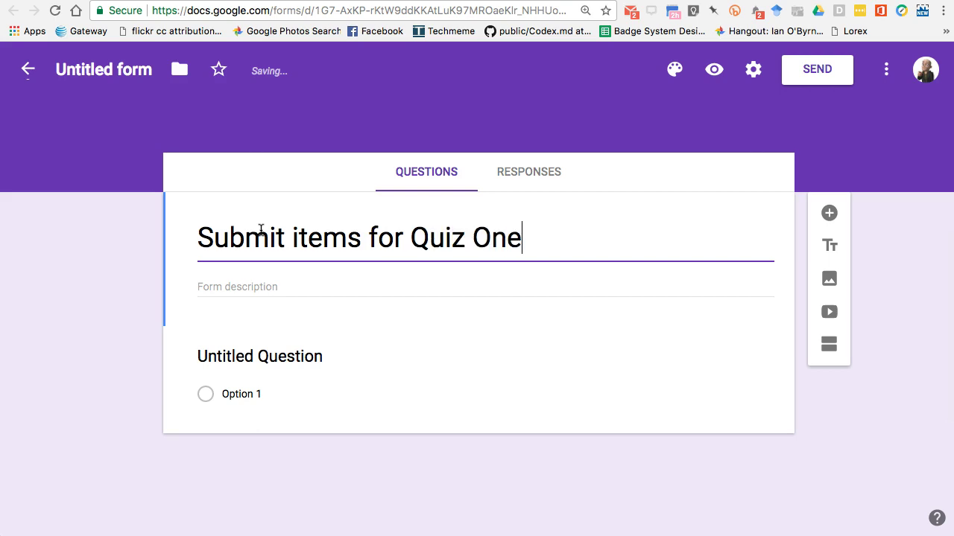
Step: Add the description 'Please add in the info below to get ready for the quiz.'
left_click(231, 288)
type("PLease")
key("BackSpace")
key("BackSpace")
key("BackSpace")
key("BackSpace")
key("BackSpace")
type("leas")
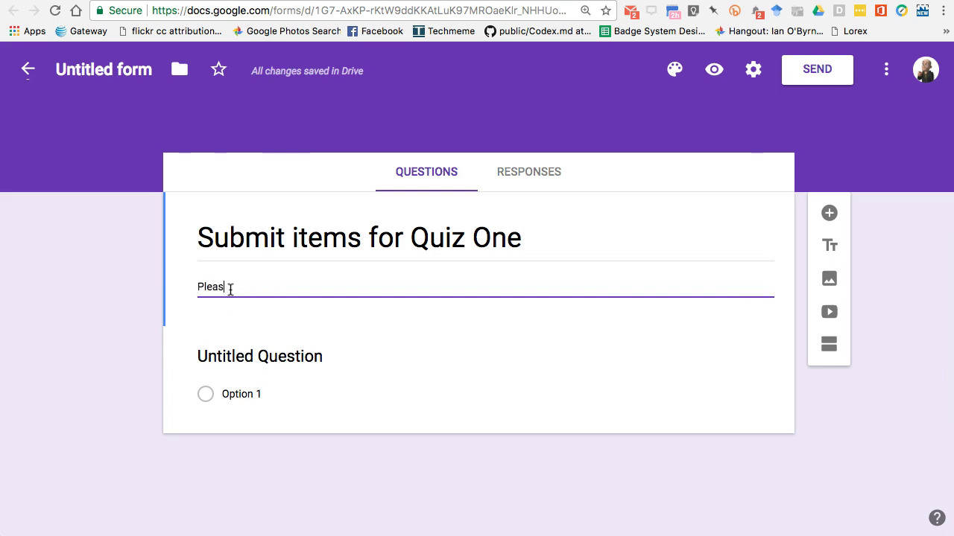
type("e add in the infro")
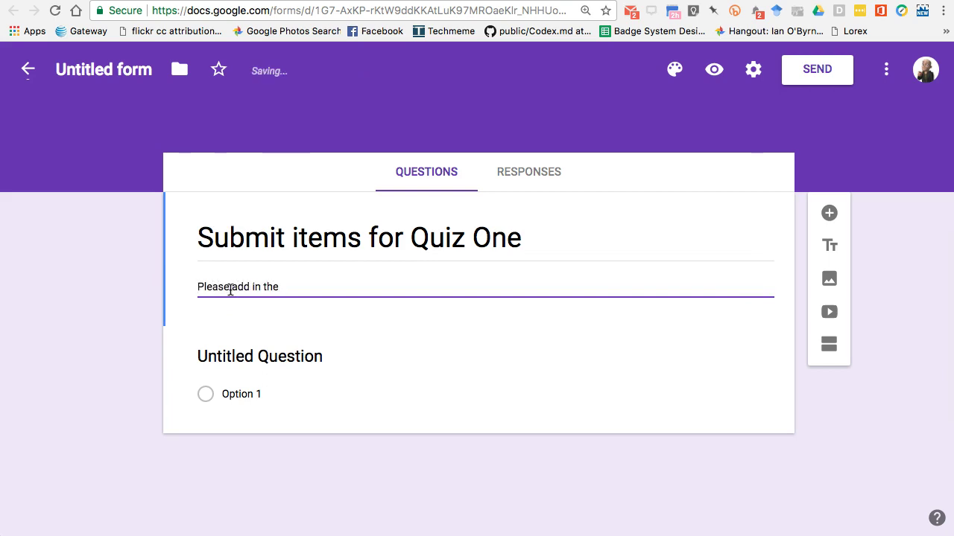
key("BackSpace")
key("BackSpace")
type("o below to get ready for the q")
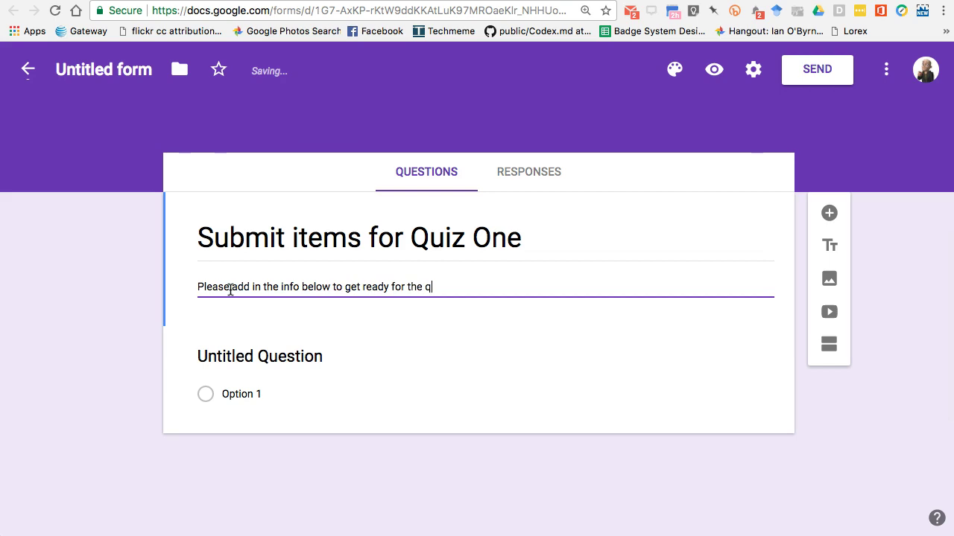
type("uiz.")
Step: Word the first question 'What is your name? (Last, First)'
left_click(192, 355)
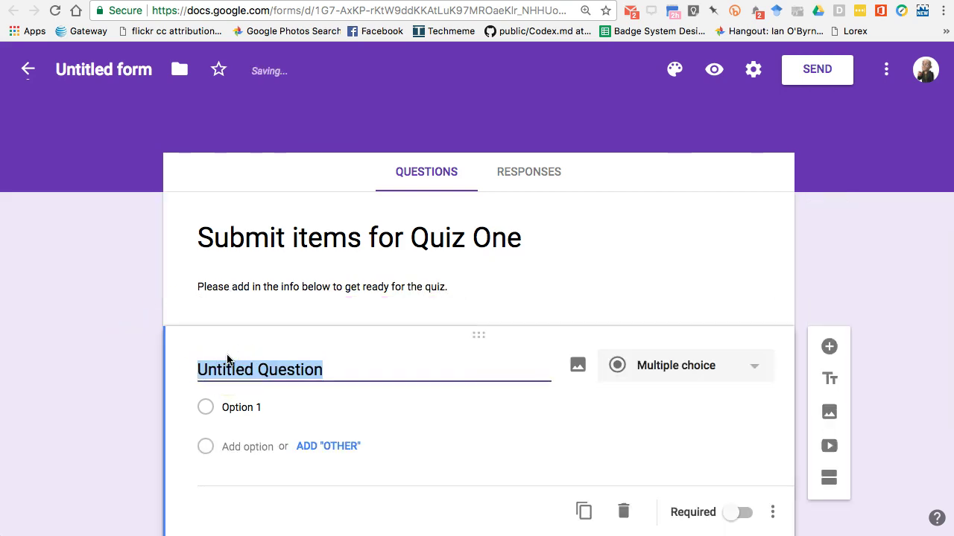
type("What is y")
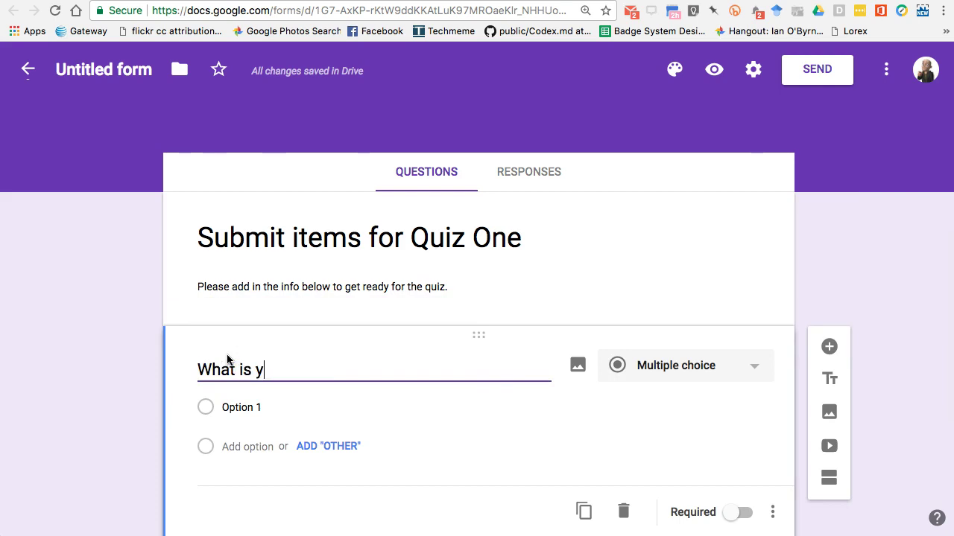
type("our name?")
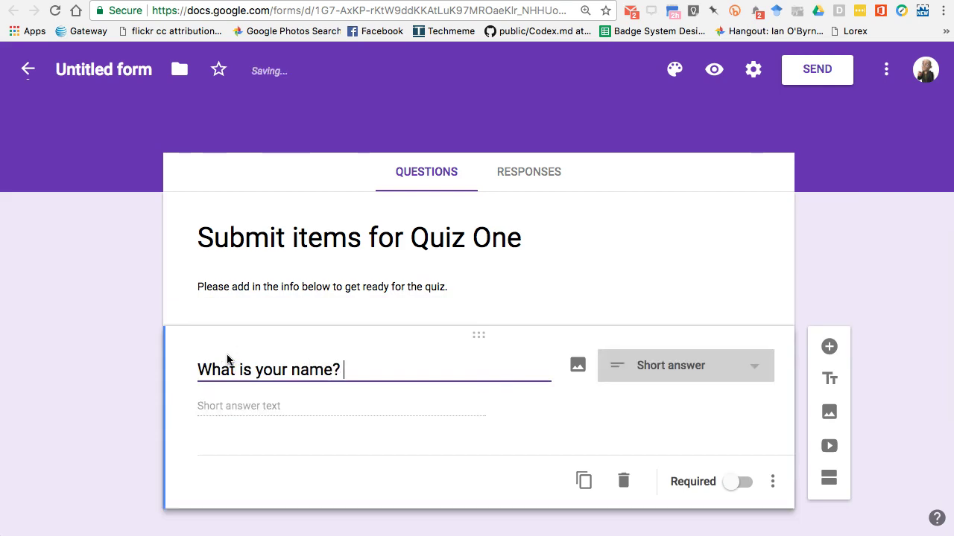
type(" (Latem")
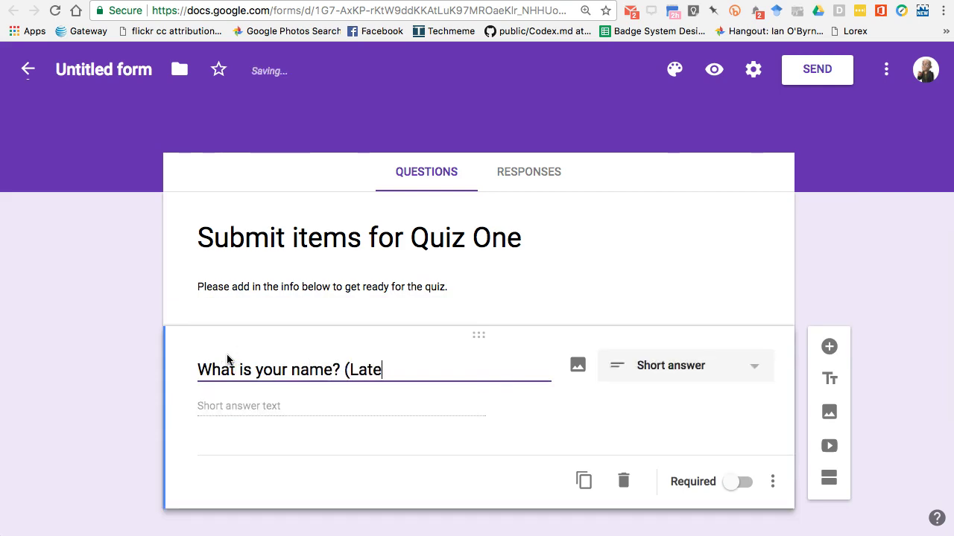
key("BackSpace")
key("BackSpace")
key("BackSpace")
key("BackSpace")
key("BackSpace")
type("ast, First)")
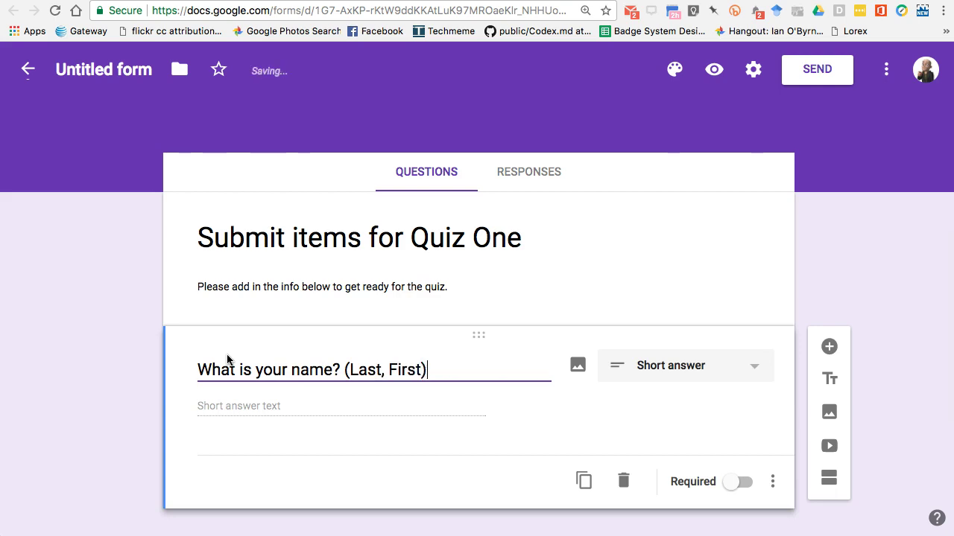
left_click(66, 363)
Step: Make the name question a required Paragraph answer
scroll(66, 363, "down", 1)
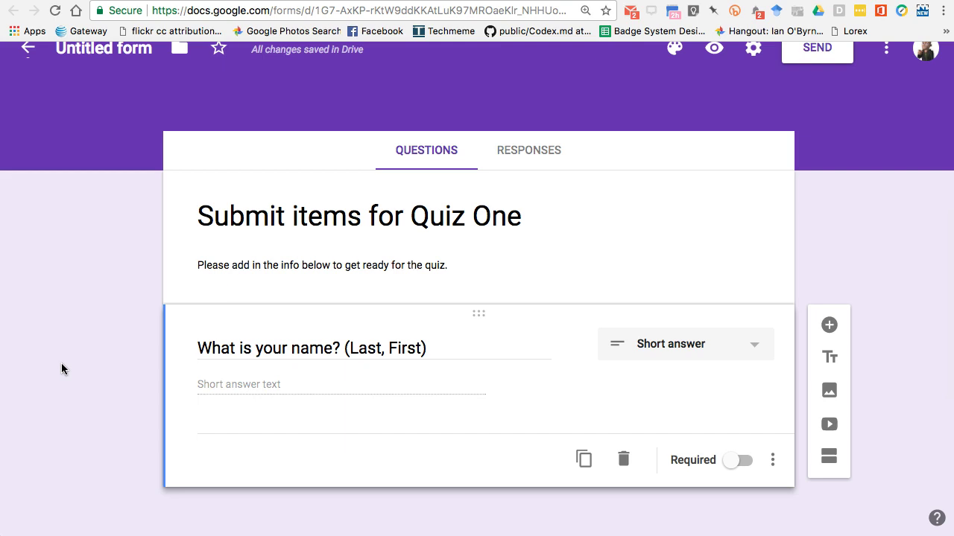
left_click(654, 345)
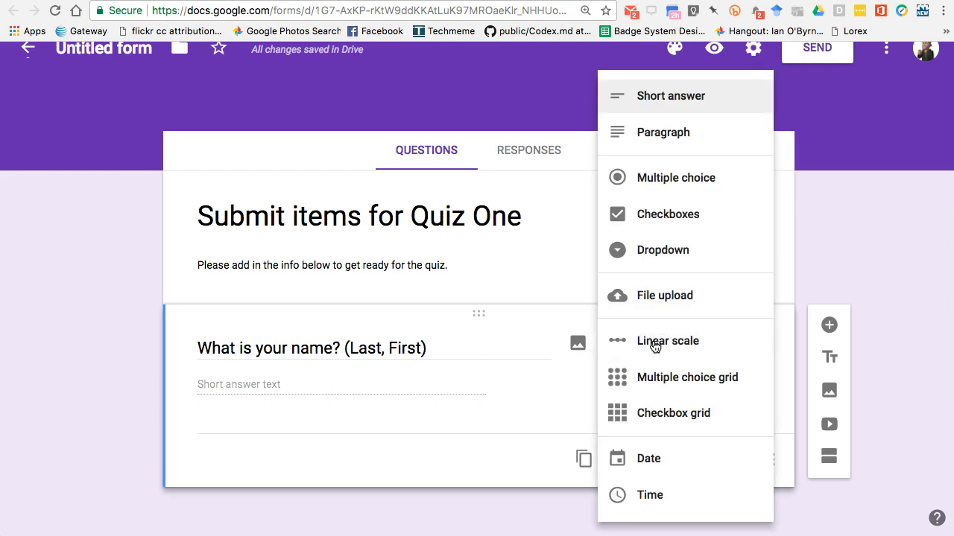
left_click(664, 135)
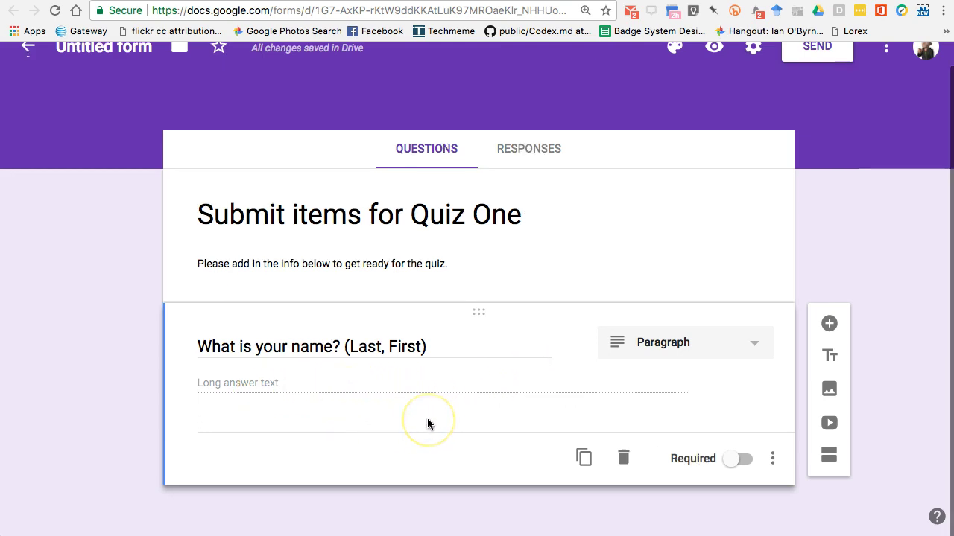
left_click(734, 460)
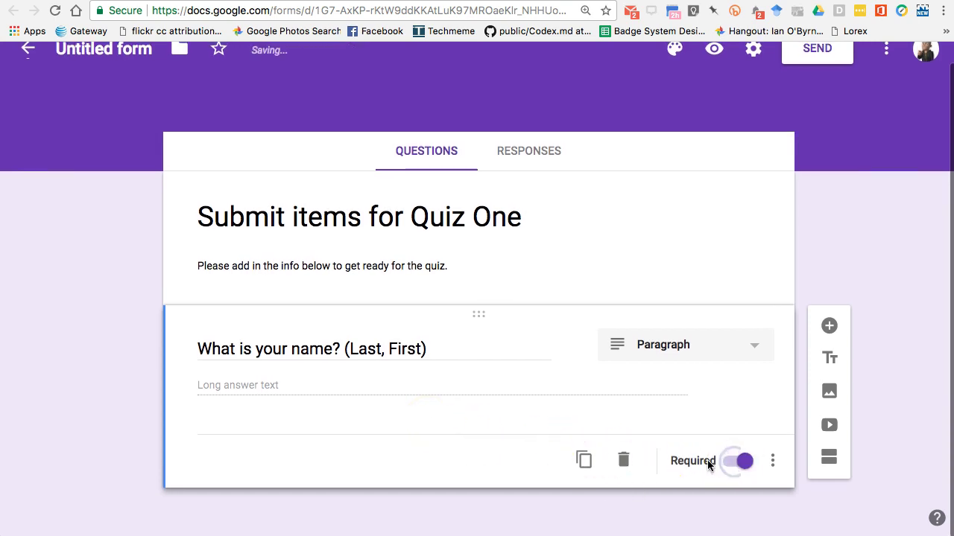
Step: Add a required Paragraph question 'What is your email address?' and a blank question below
left_click(829, 326)
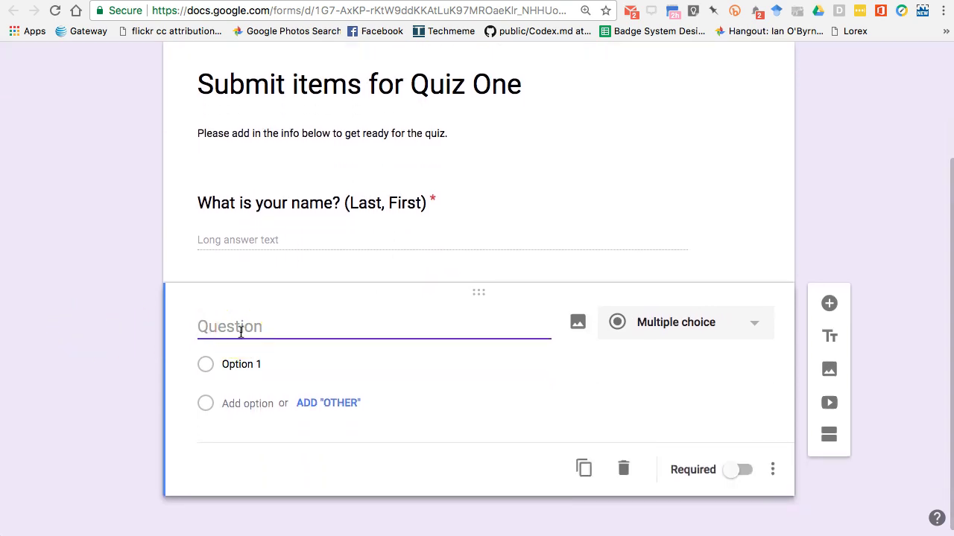
type("What is your ")
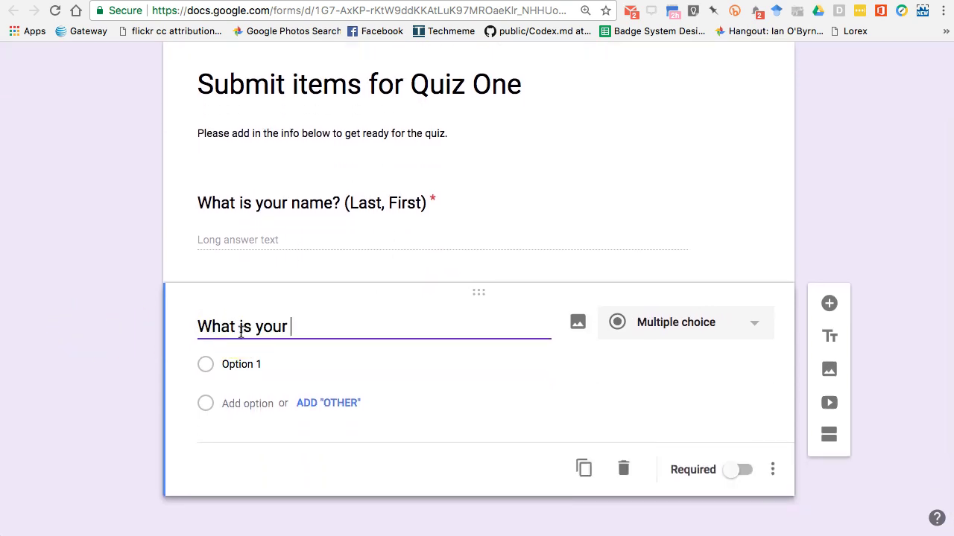
type("email address?")
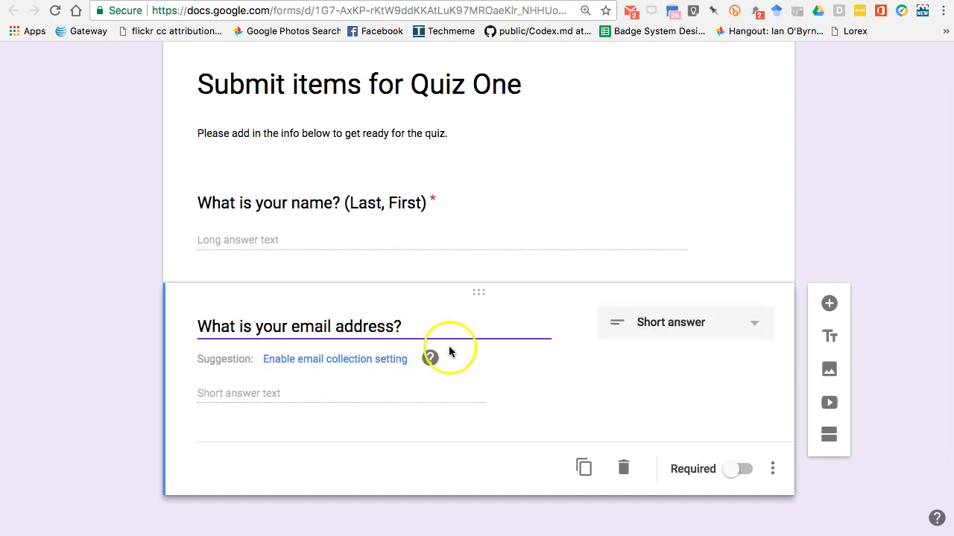
left_click(687, 327)
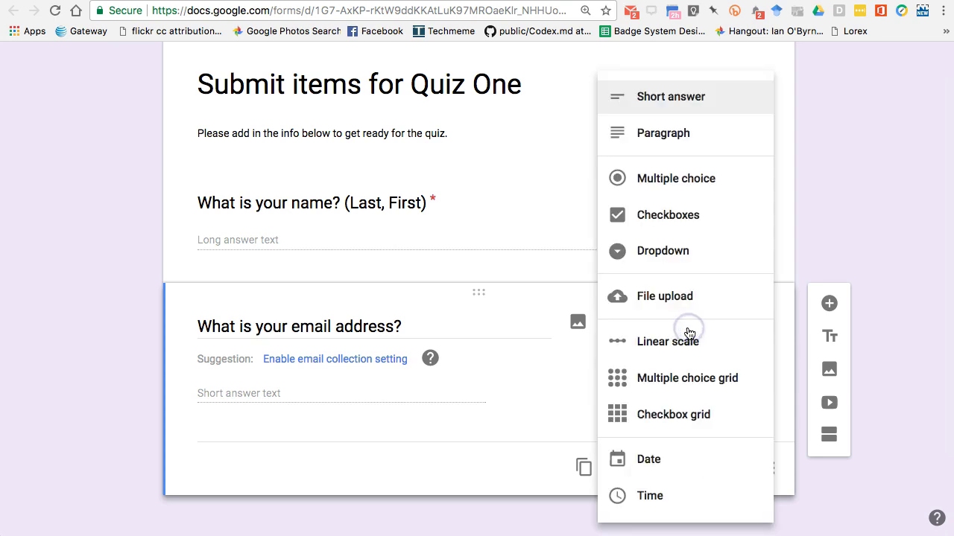
left_click(650, 134)
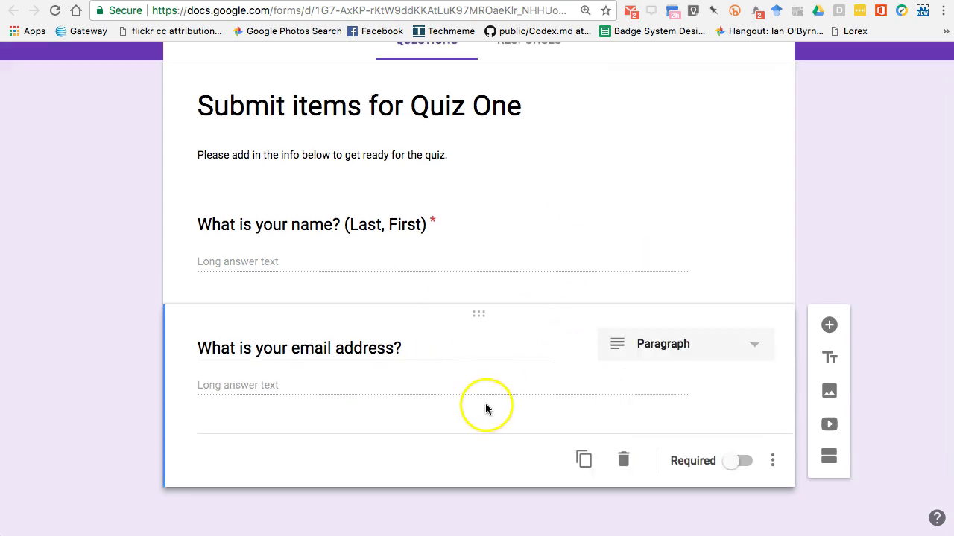
left_click(741, 461)
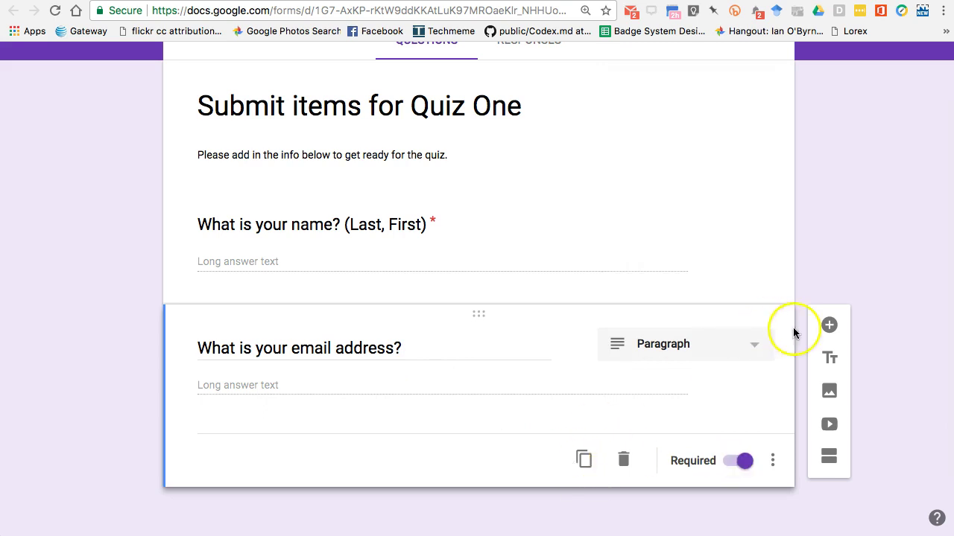
left_click(828, 326)
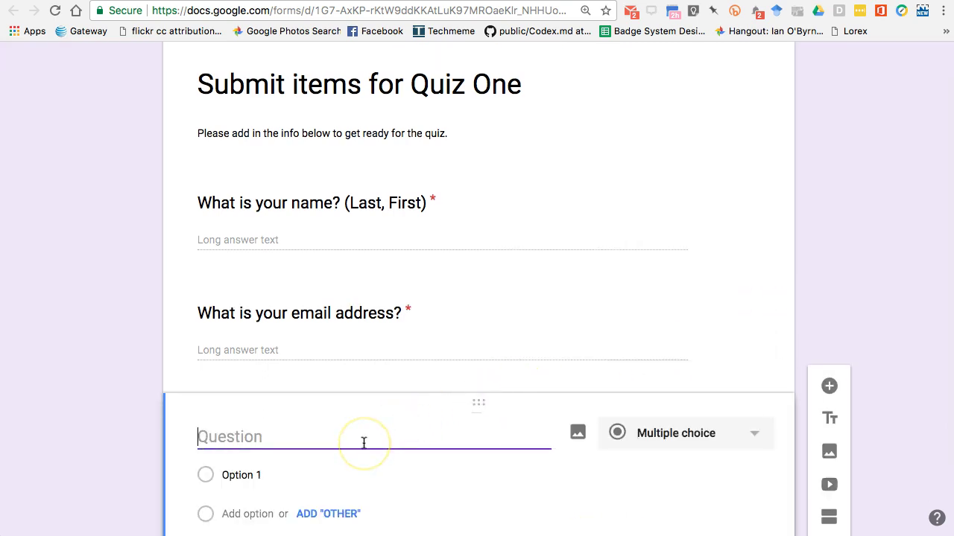
Step: Word the third question 'What item would you like to see on the first quiz?'
type("WHat")
key("BackSpace")
key("BackSpace")
key("BackSpace")
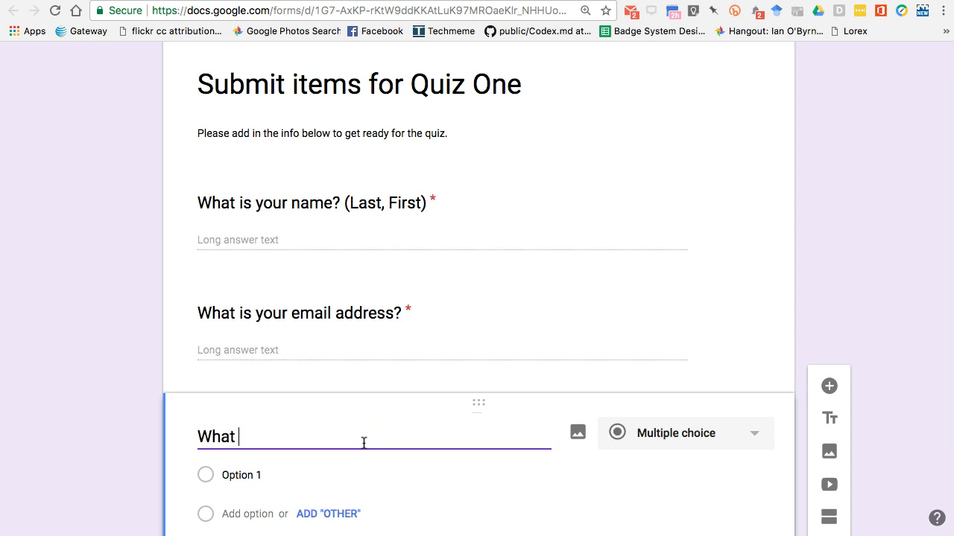
type("itemwouyld")
key("BackSpace")
key("BackSpace")
key("BackSpace")
type("ld you like to see on the ")
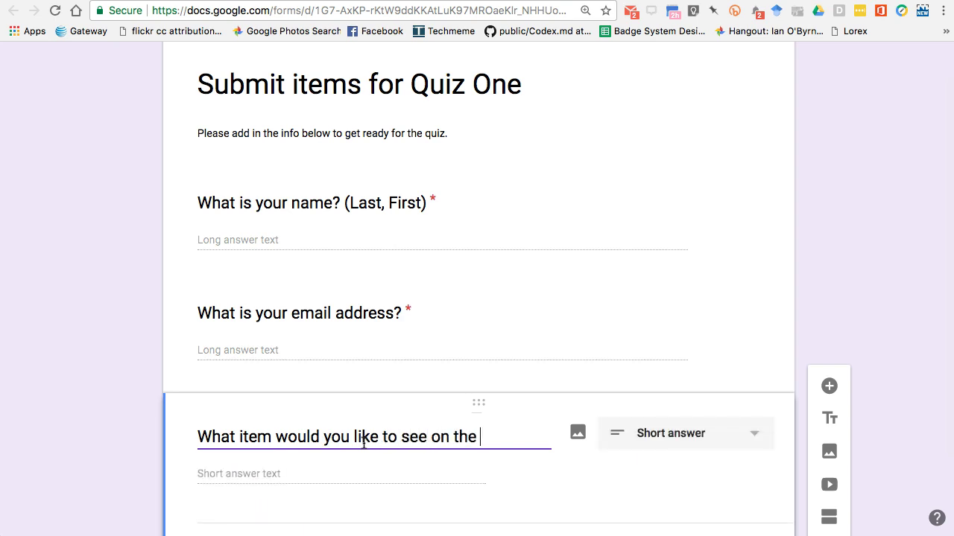
type("first quiz?")
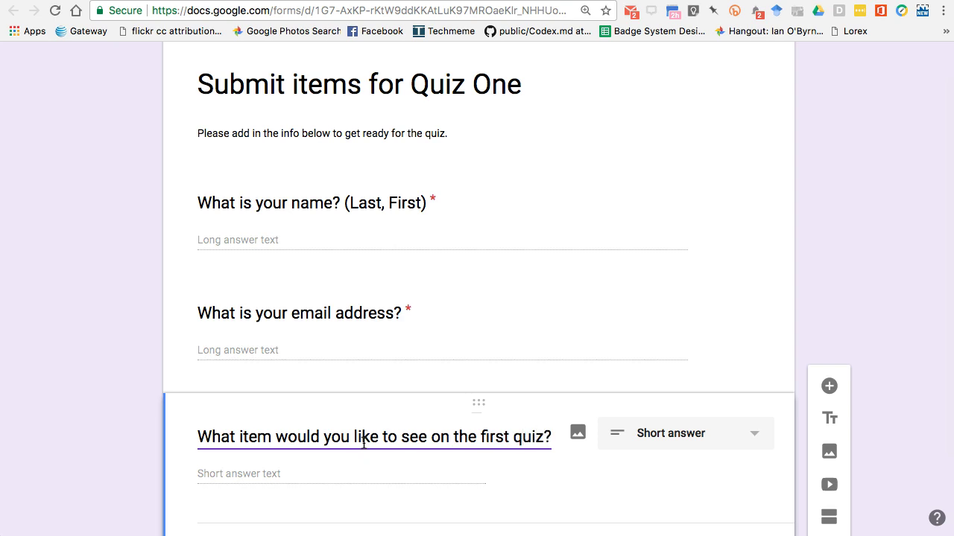
Step: Make the quiz-item question a required Paragraph answer
left_click(320, 421)
left_click(705, 344)
left_click(665, 145)
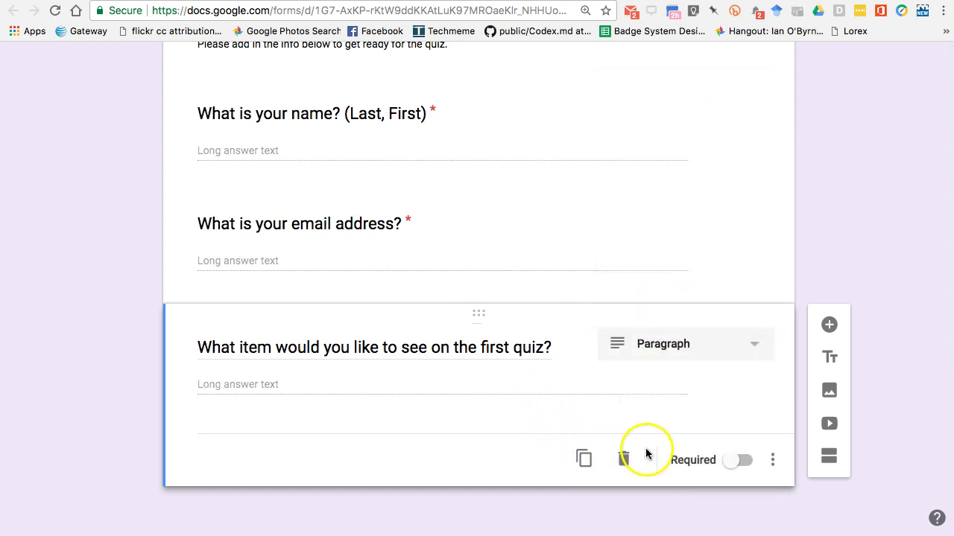
left_click(738, 459)
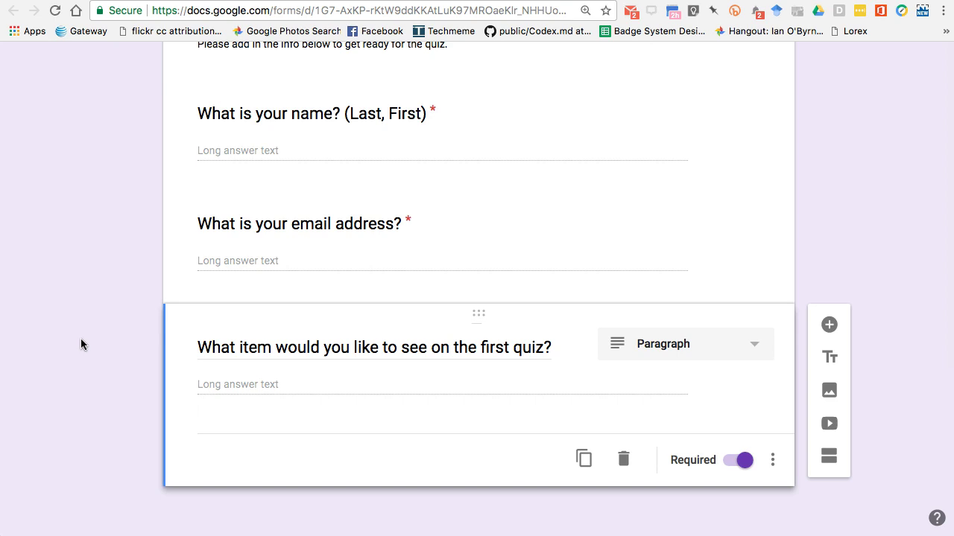
left_click(90, 344)
scroll(90, 326, "up", 5)
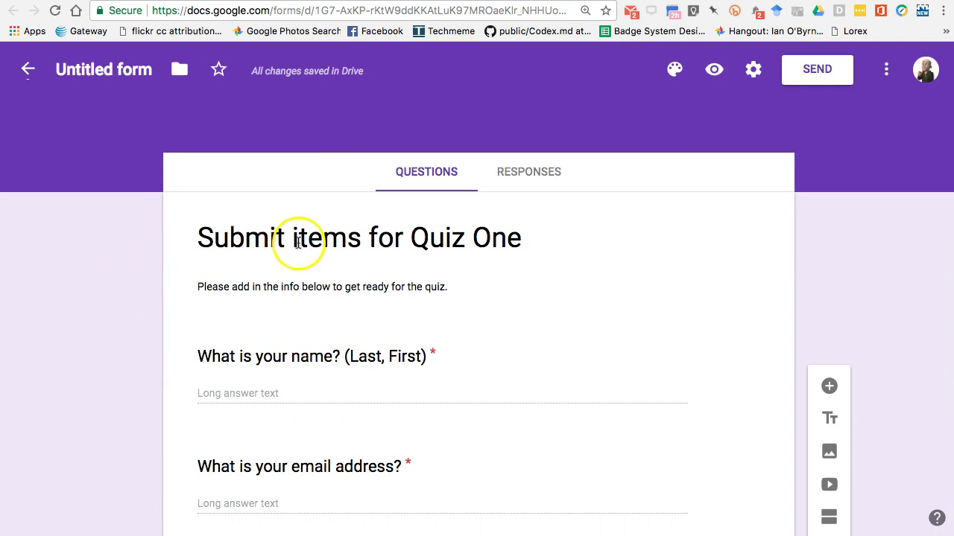
scroll(266, 366, "down", 3)
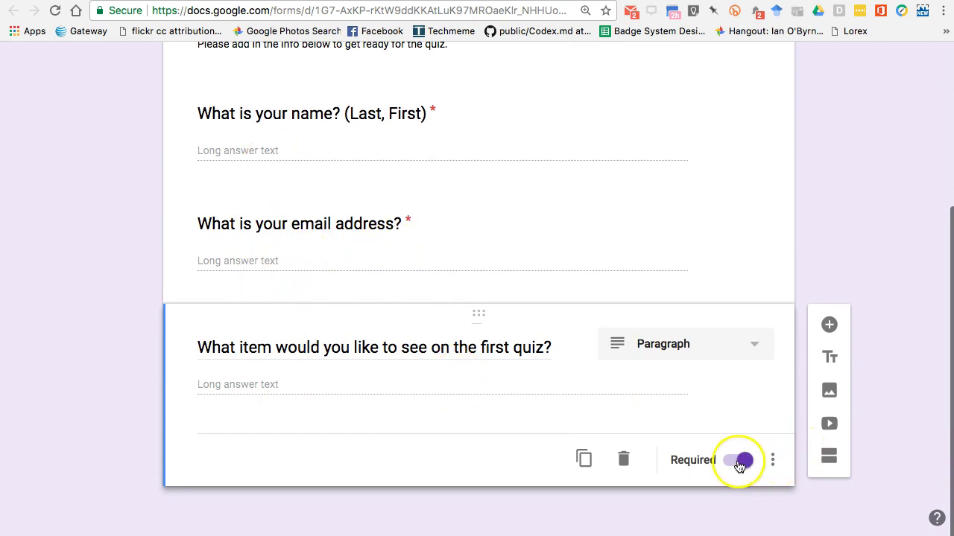
left_click(92, 361)
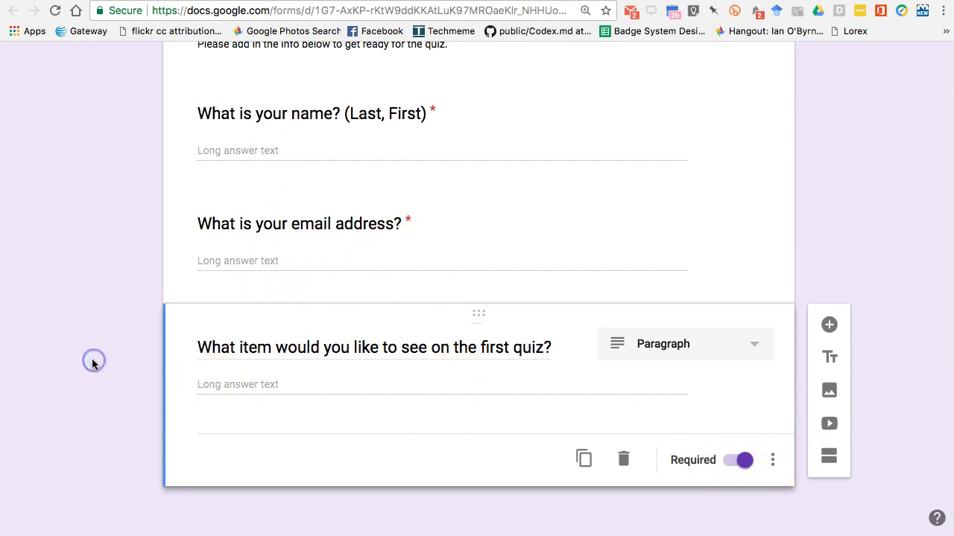
Step: Rename the form file 'Submit items for Quiz One' and view its Responses page with 0 responses
scroll(92, 359, "up", 5)
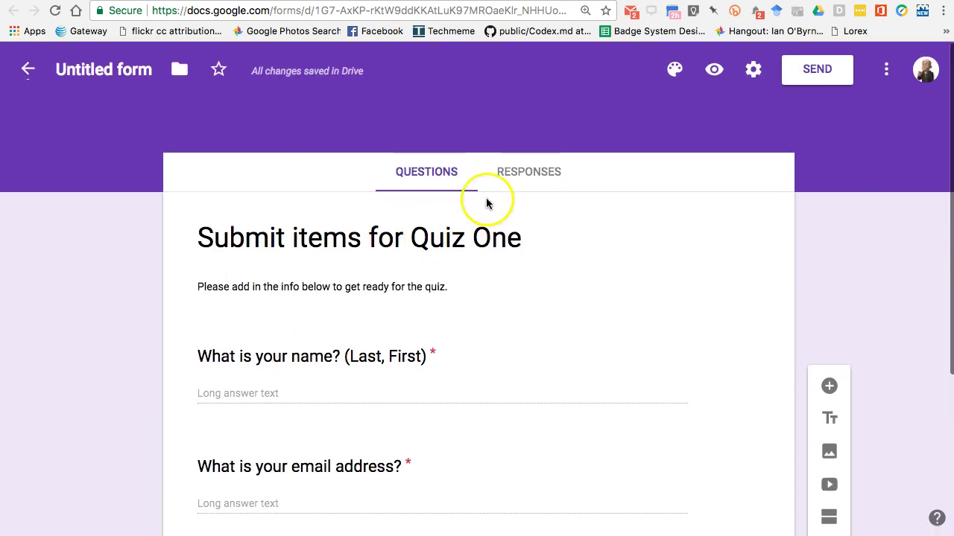
left_click(165, 69)
left_click_drag(56, 70, 121, 69)
left_click(106, 218)
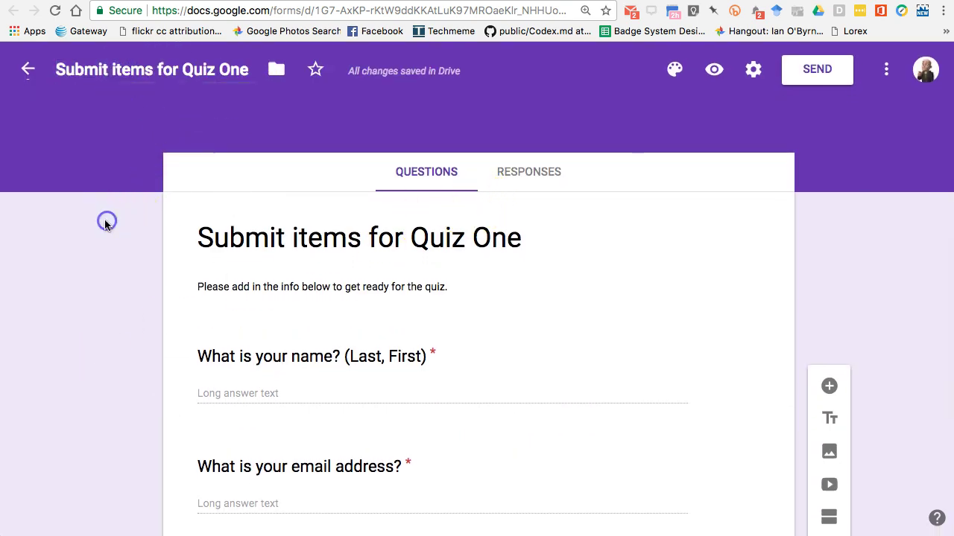
left_click(526, 186)
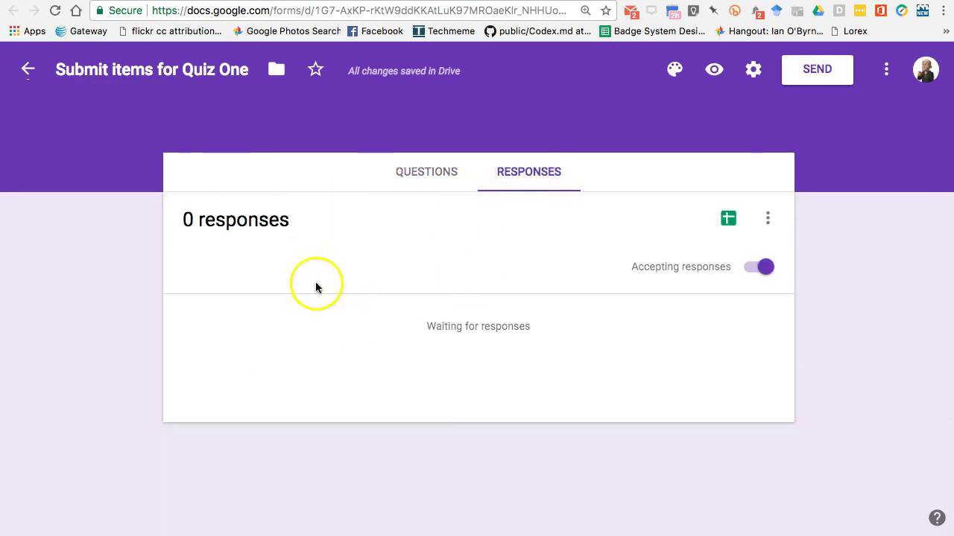
left_click(442, 260)
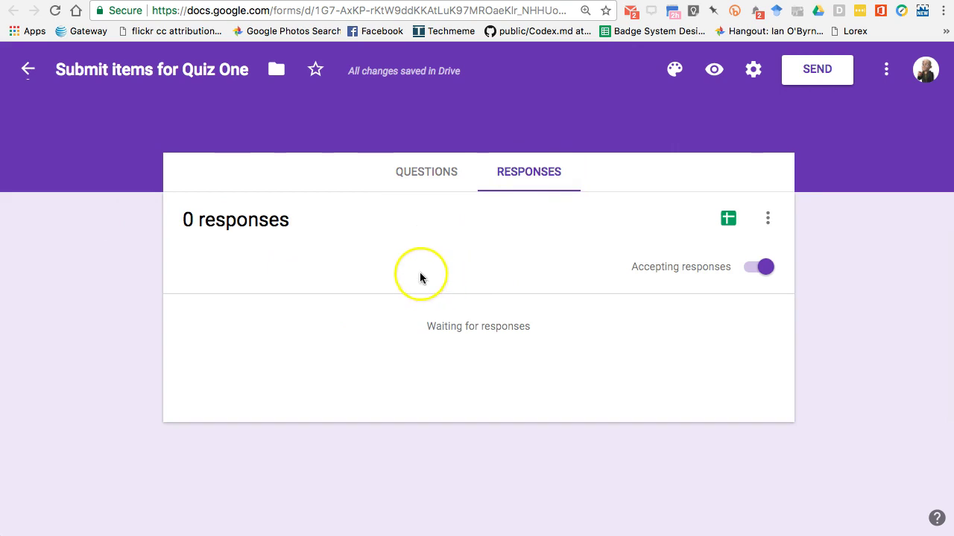
Step: Send responses to a new spreadsheet, 'Submit items for Quiz One (Responses)'
left_click(728, 219)
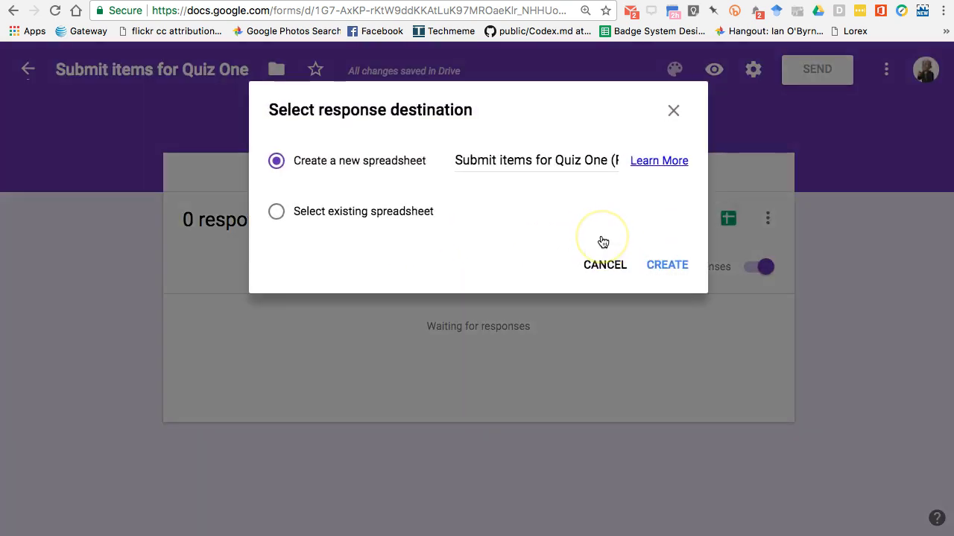
left_click(662, 267)
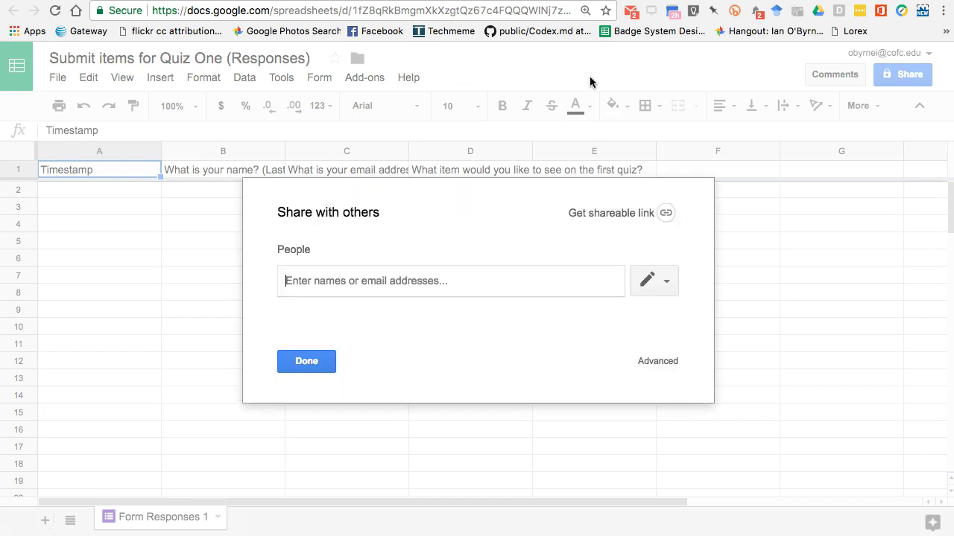
Step: Set the responses spreadsheet's access to 'On - Anyone with the link' and save
left_click(657, 360)
left_click(628, 213)
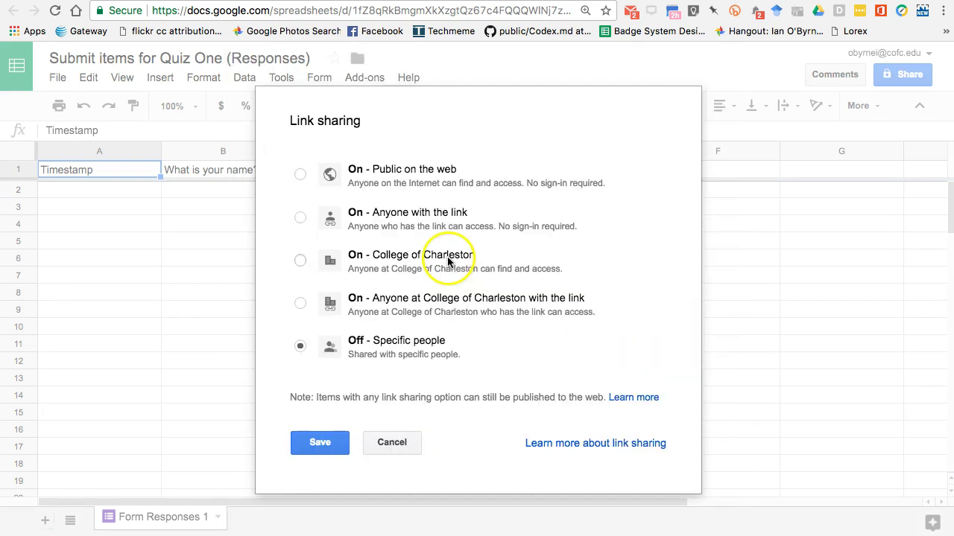
left_click(363, 217)
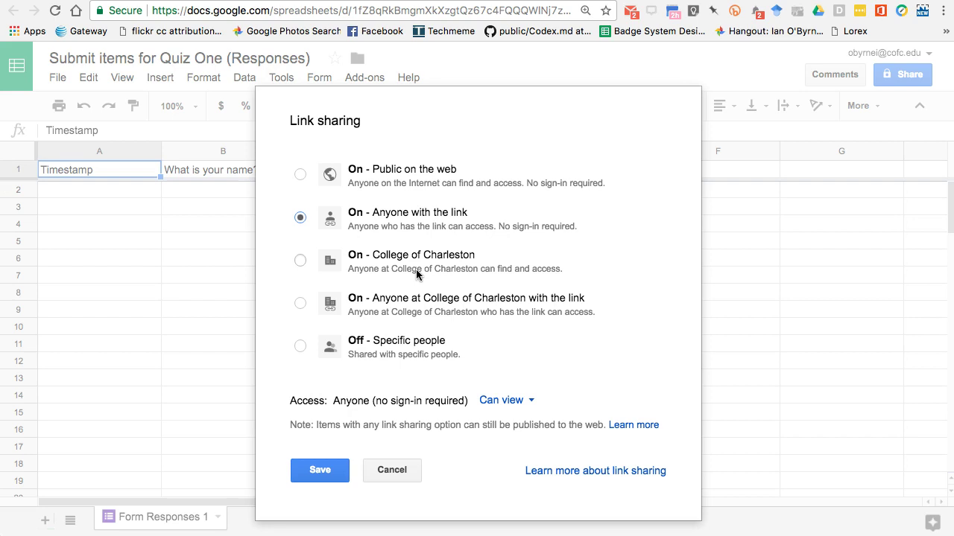
left_click(328, 470)
left_click(379, 145)
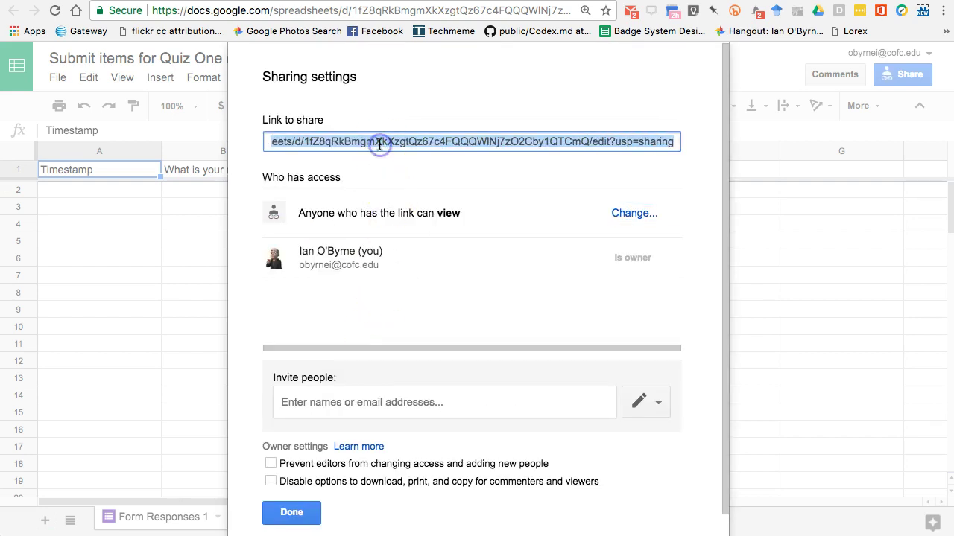
left_click(296, 509)
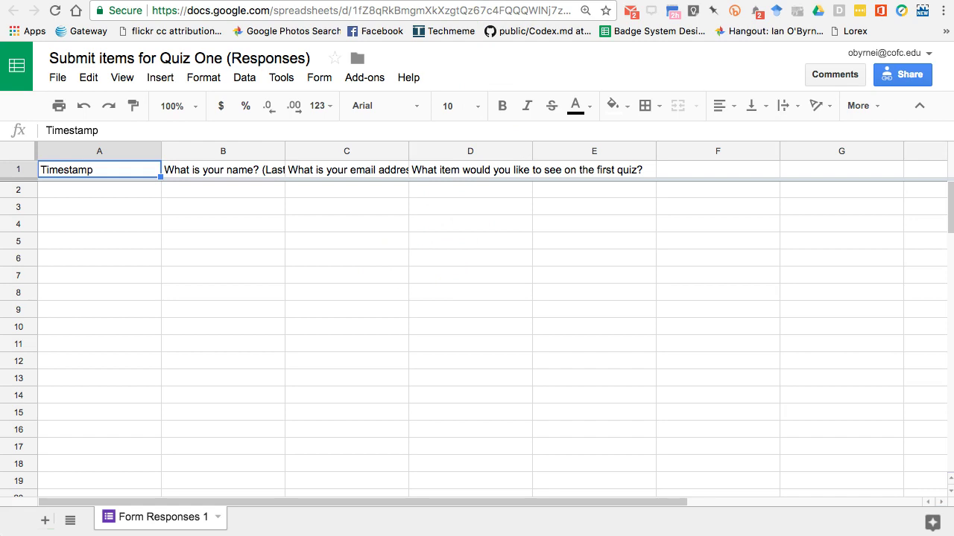
Step: Back in the form editor, open a new line at the start of the description
key("super+w")
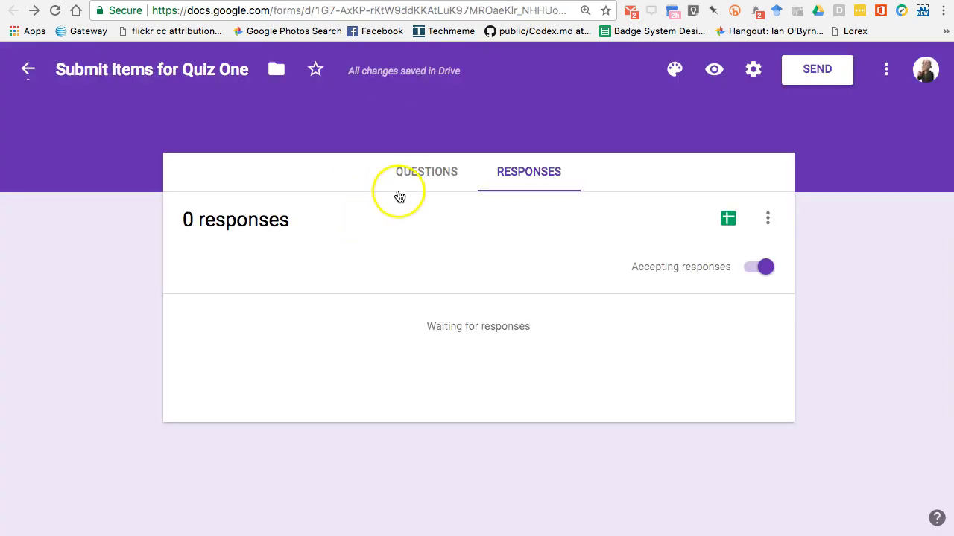
left_click(400, 186)
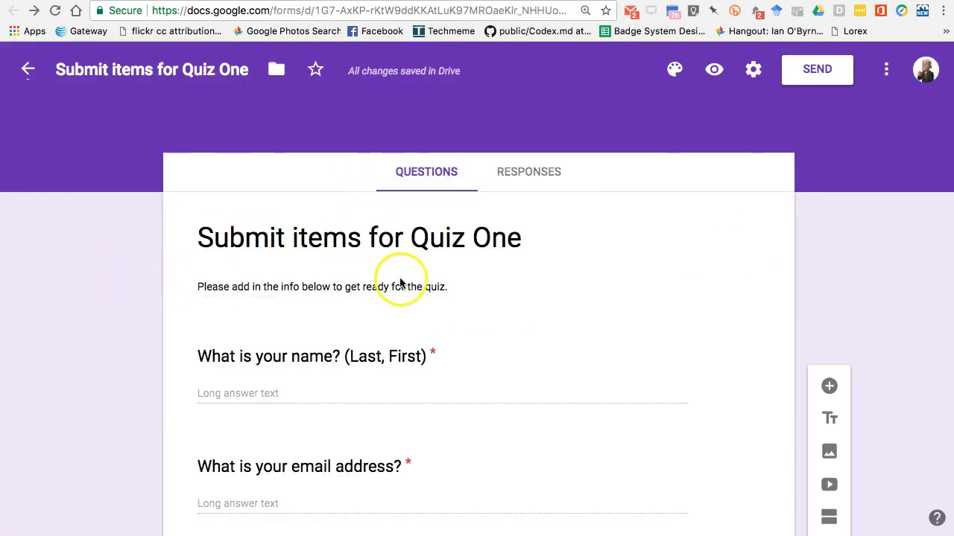
left_click(455, 284)
left_click(456, 285)
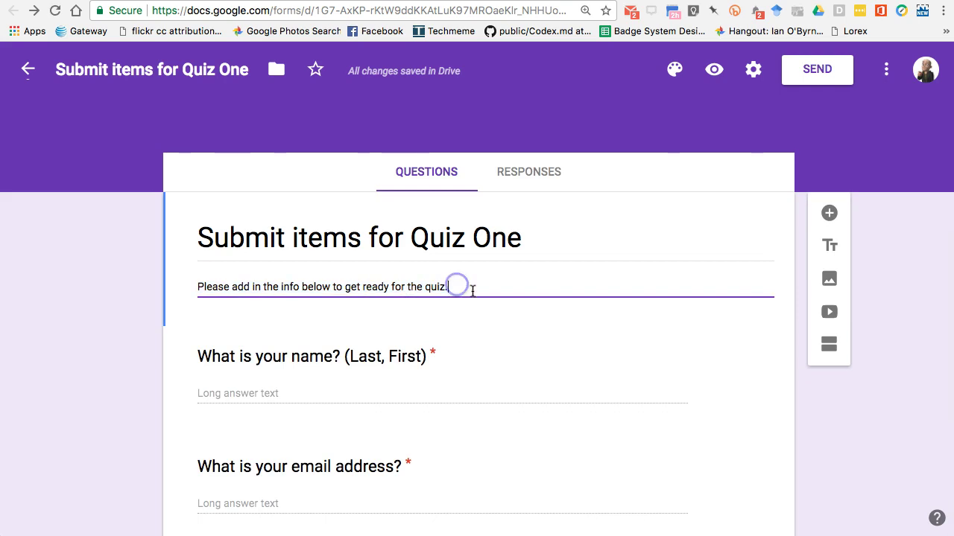
left_click(202, 289)
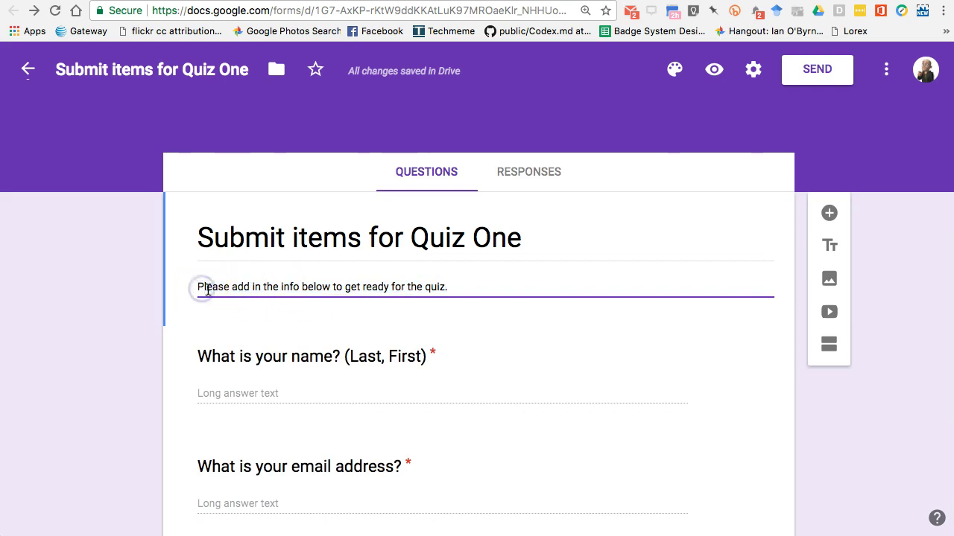
key("Return")
Step: Add 'Please review the items already submitted... spreadsheet here:' with the spreadsheet link pasted below
type("Please review ")
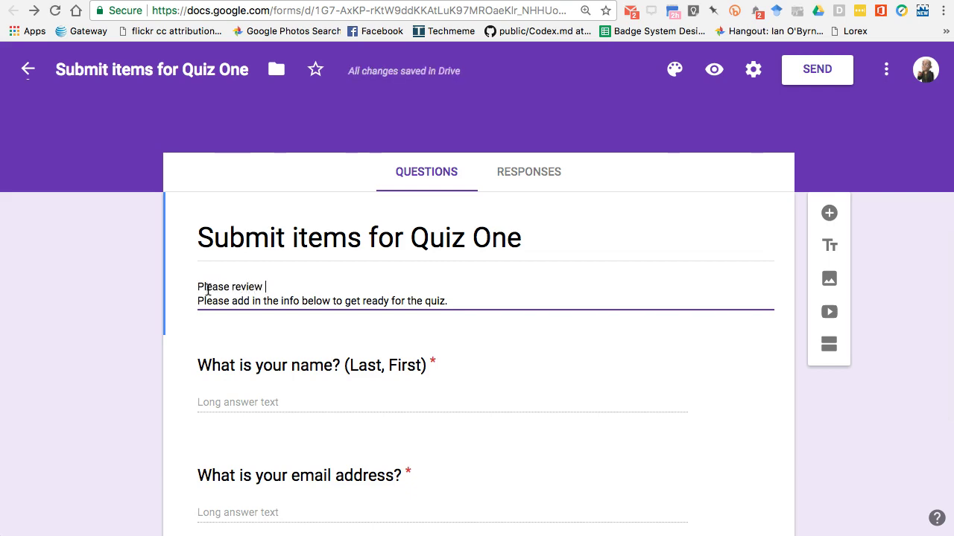
type("the items that have already ")
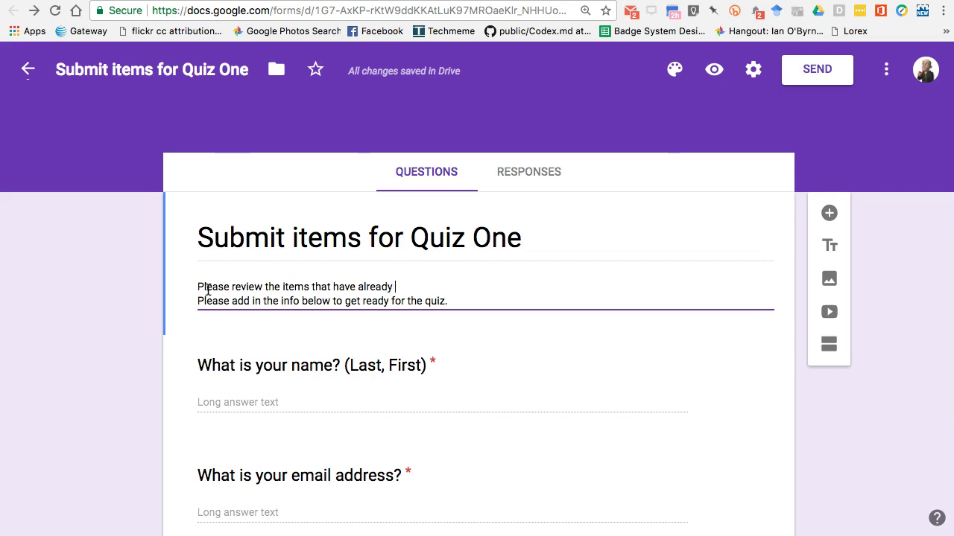
type("been submitte")
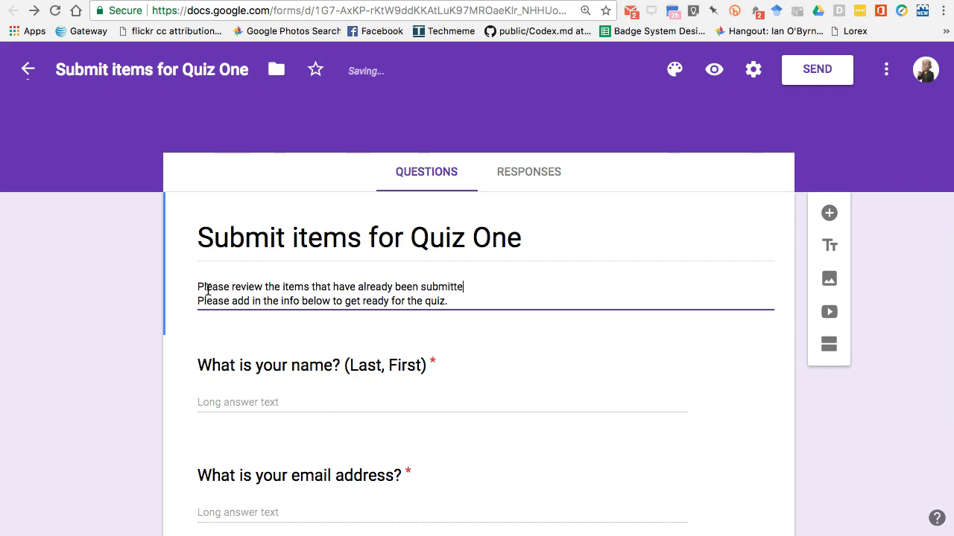
type("d by rchecking out the spe")
key("BackSpace")
type("readhs")
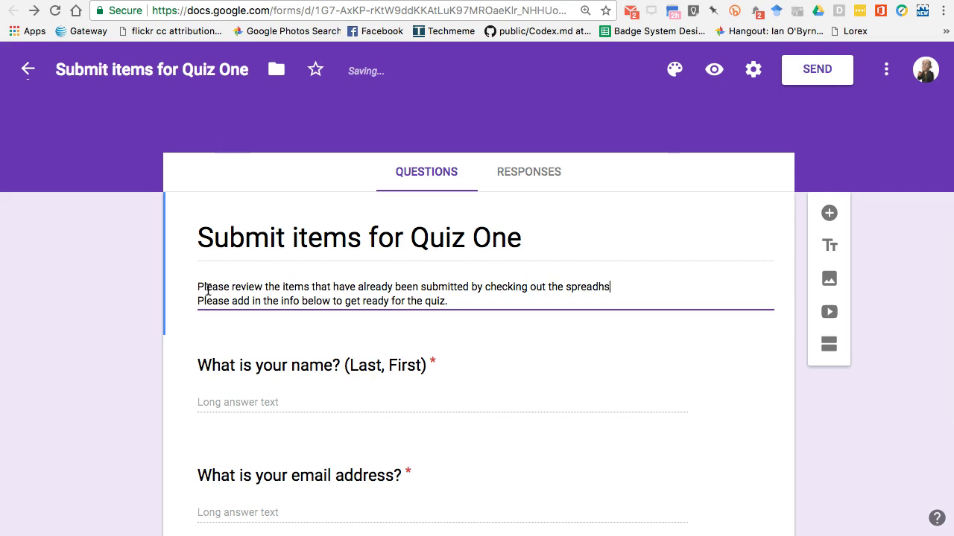
key("BackSpace")
type("sheet here:")
key("Return")
key("Return")
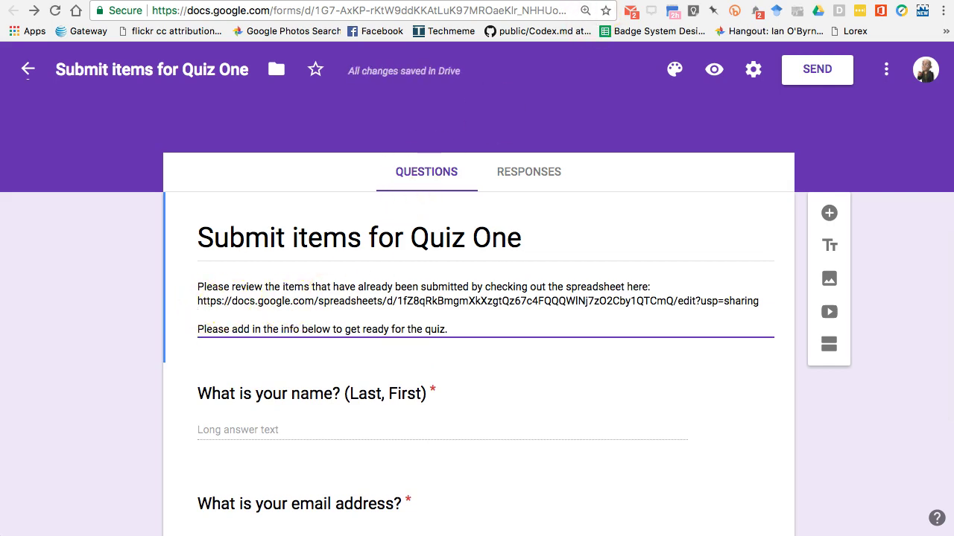
left_click(604, 1)
key("ctrl+shift+Tab")
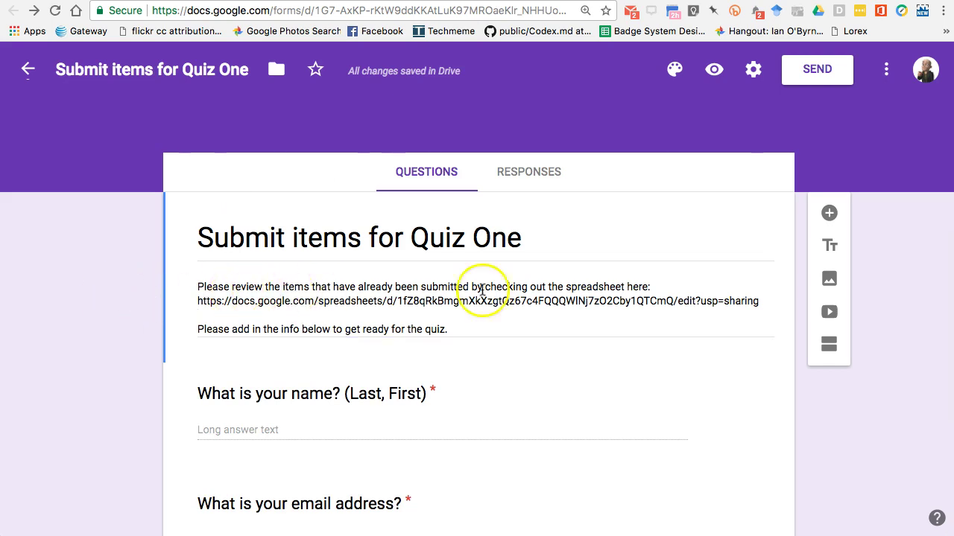
left_click(760, 301)
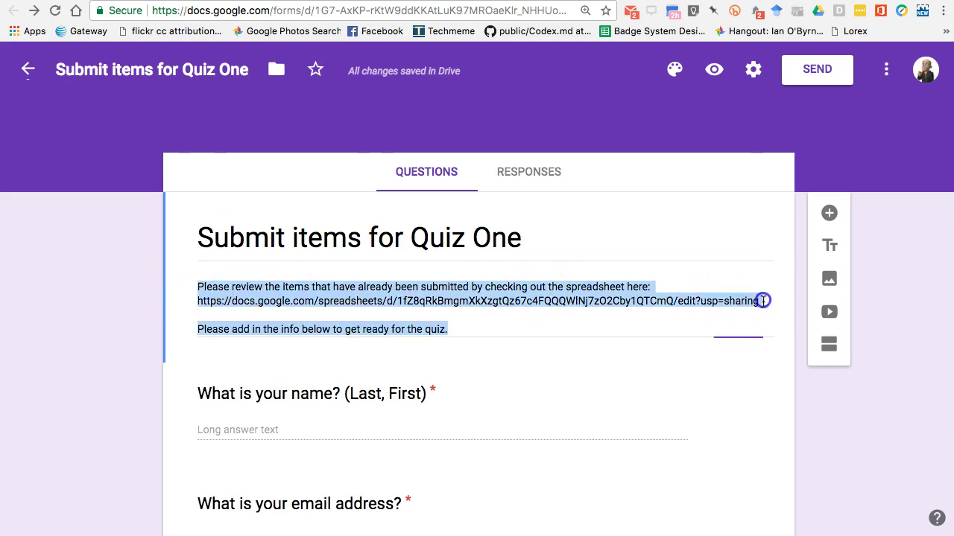
Step: Below the link, add a line asking for a quiz item that hasn't already been submitted
left_click(764, 304)
key("Return")
key("Return")
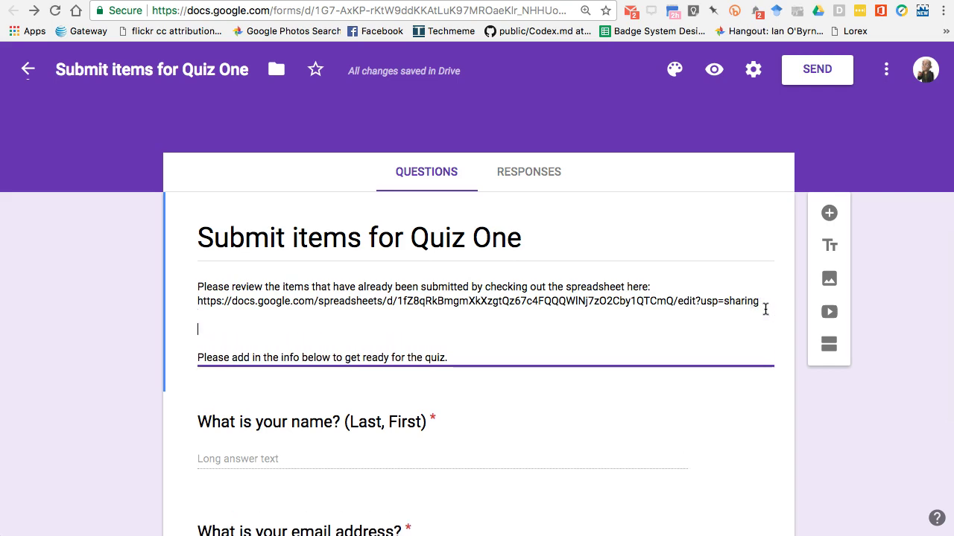
type("After you have re")
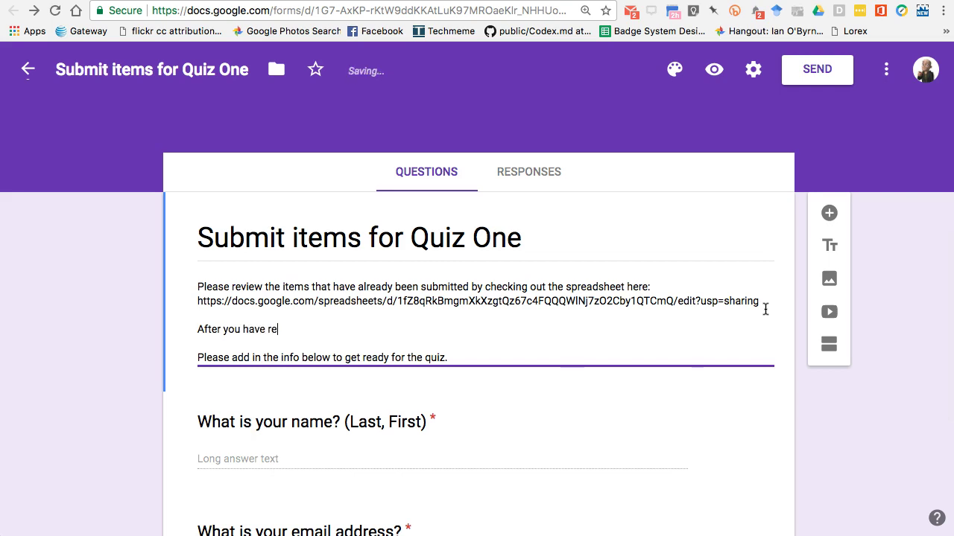
type("viewed the submissions,")
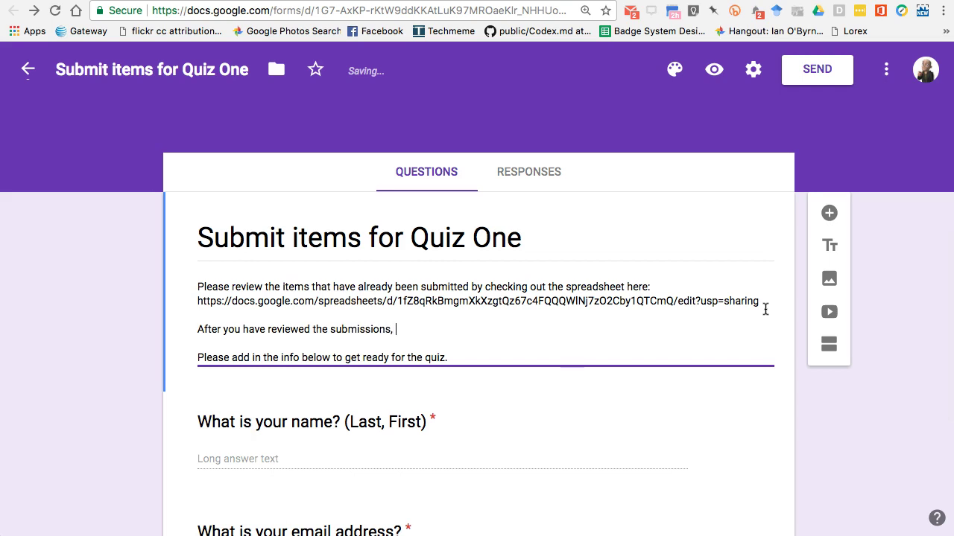
type(" please add an item that you'd like to see on the quiz,")
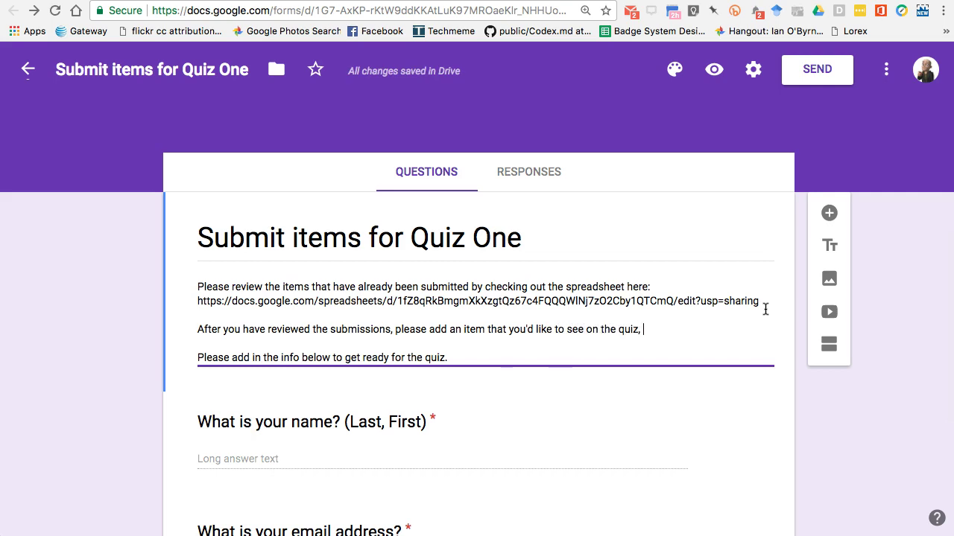
type("but hasn't")
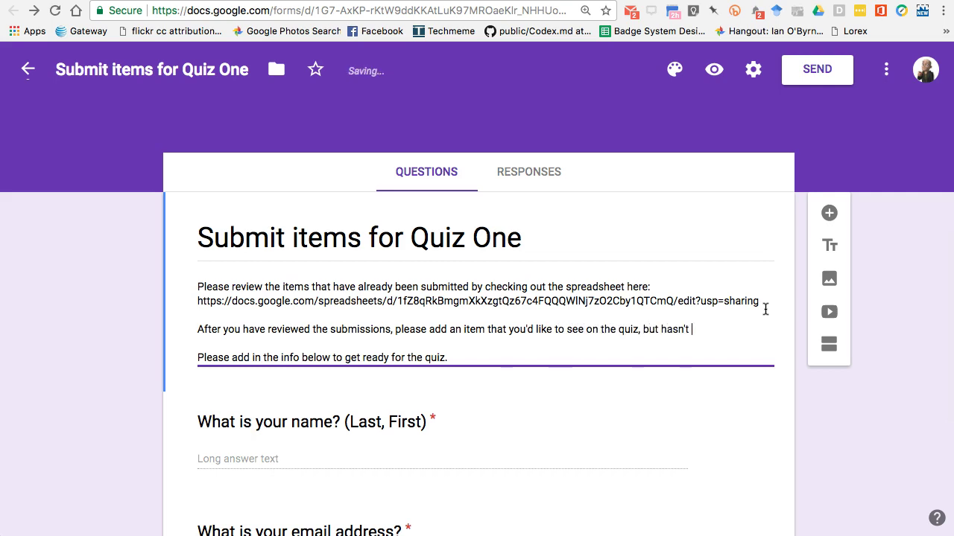
type(" already been submitted.")
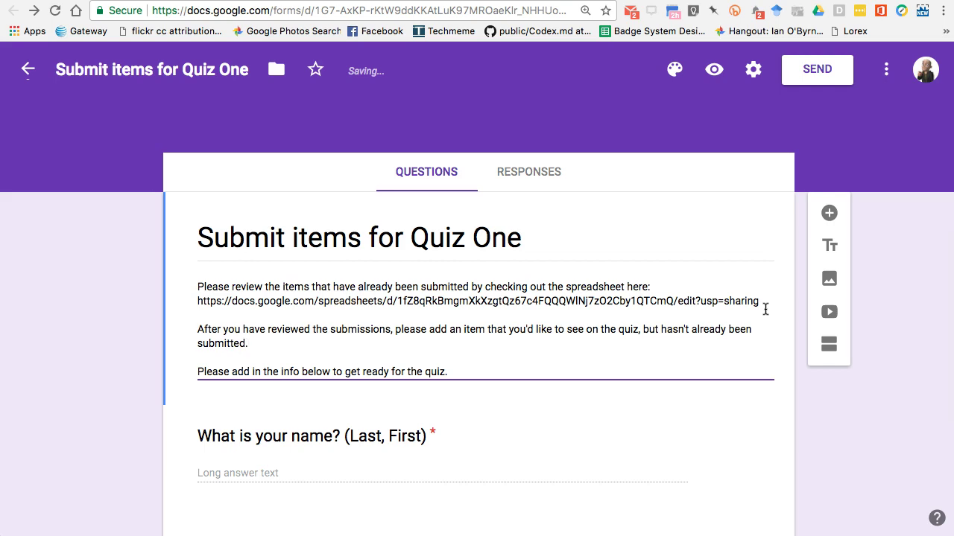
Step: Delete the old 'Please add in the info below...' line from the description
left_click(441, 374)
triple_click(441, 374)
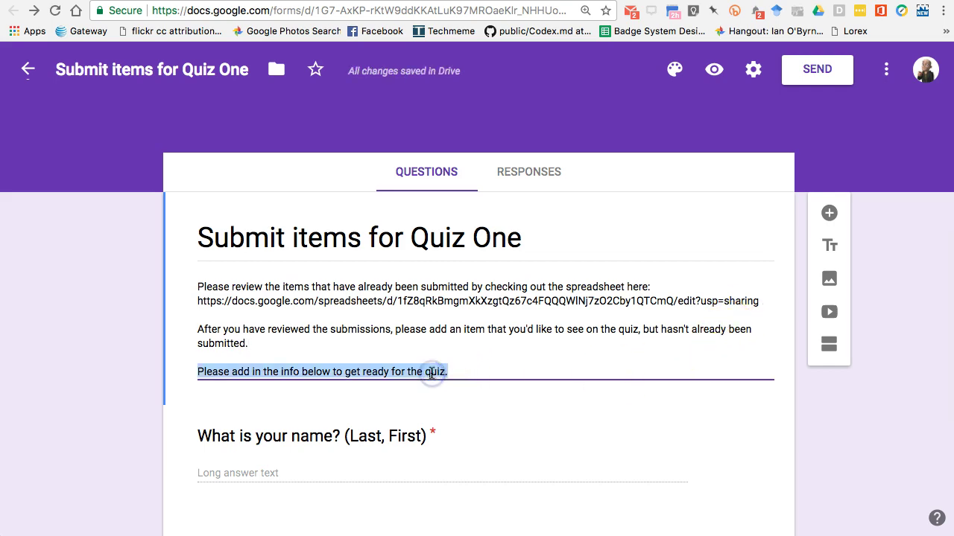
key("BackSpace")
key("BackSpace")
key("BackSpace")
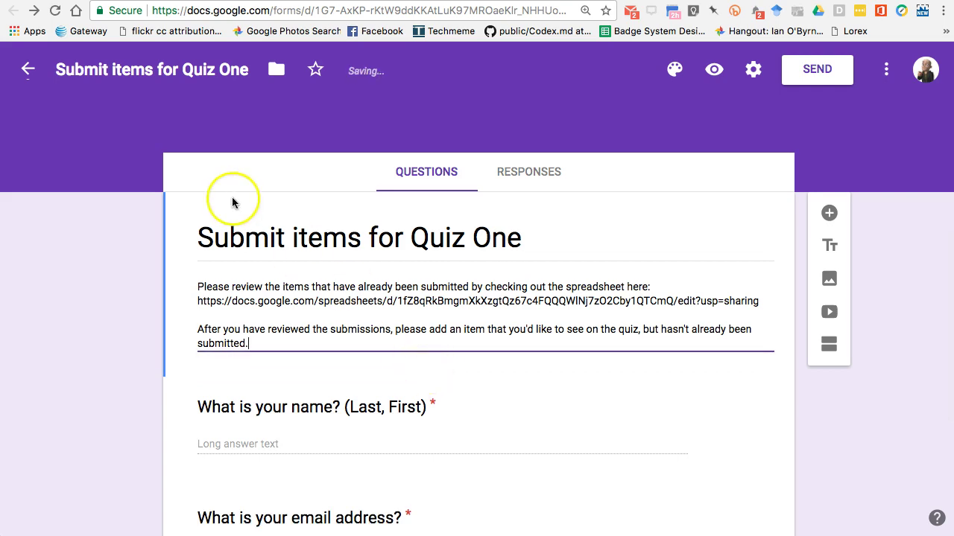
left_click(129, 265)
scroll(133, 261, "down", 3)
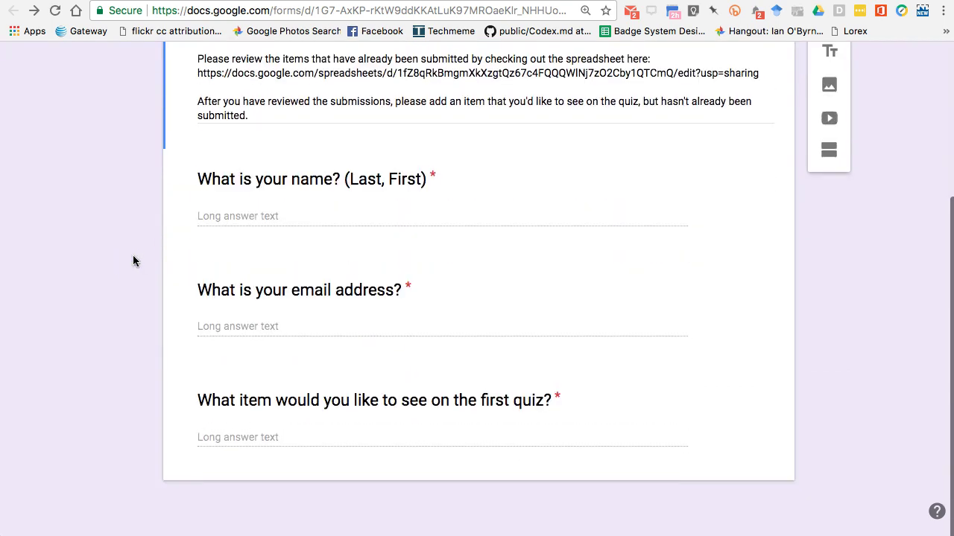
scroll(132, 260, "up", 3)
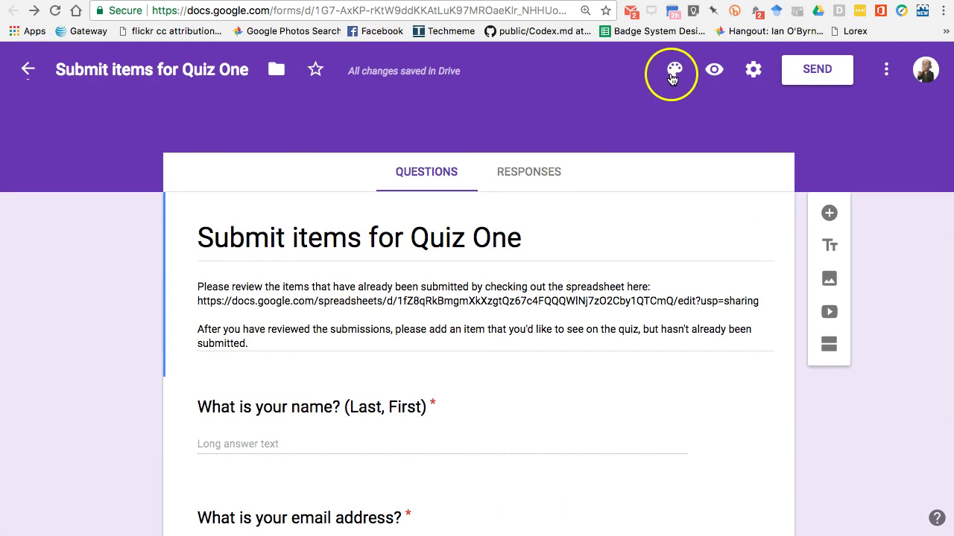
left_click(674, 70)
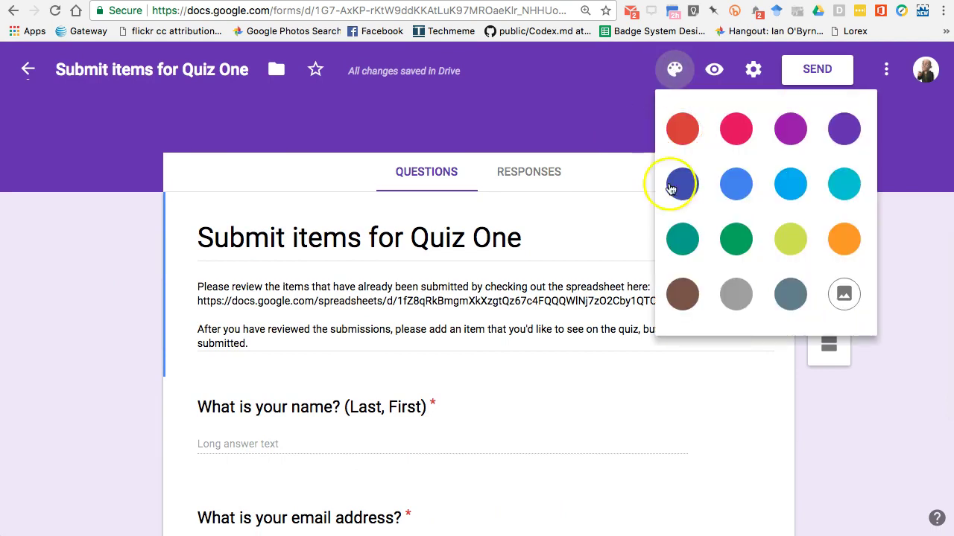
left_click(713, 70)
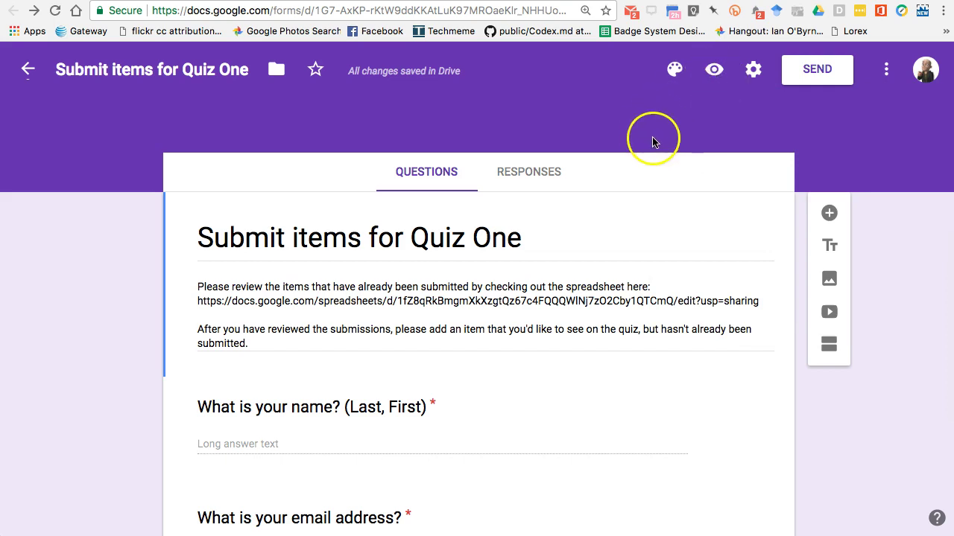
Step: Enable 'Collect email addresses' in the form settings and save the change
left_click(752, 70)
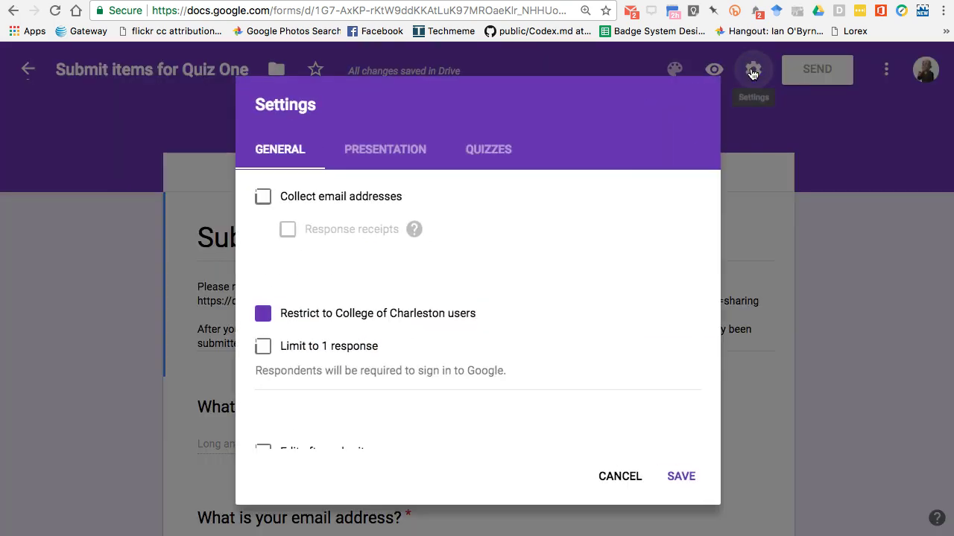
left_click(263, 197)
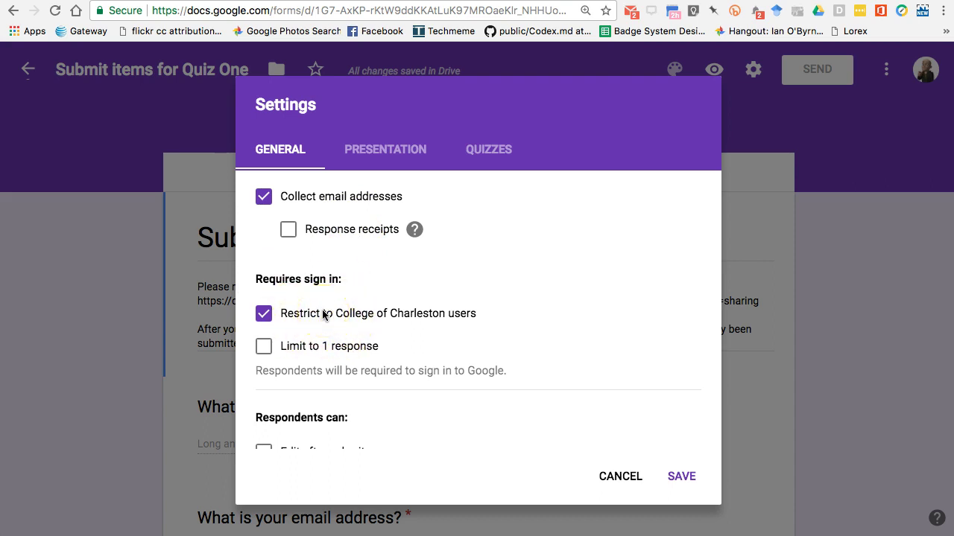
scroll(323, 315, "down", 2)
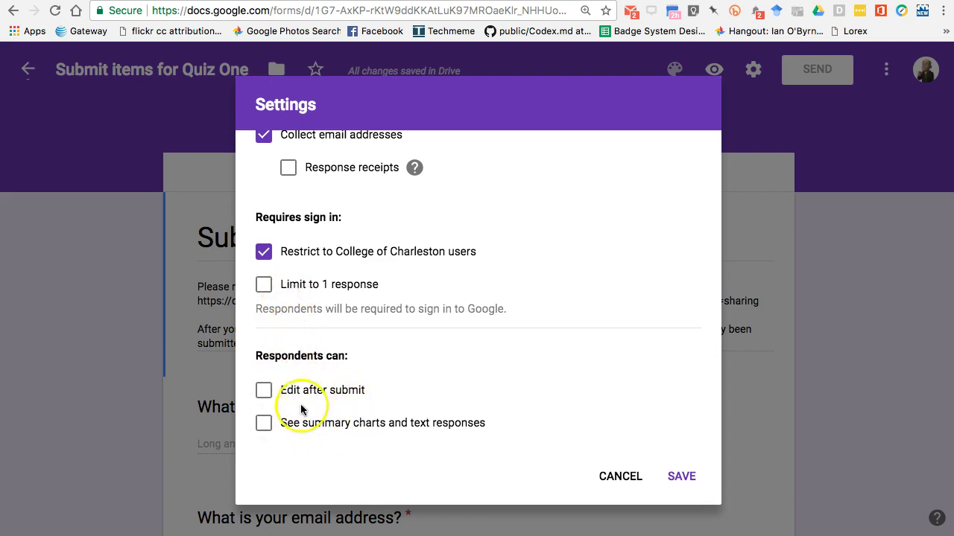
scroll(310, 412, "up", 2)
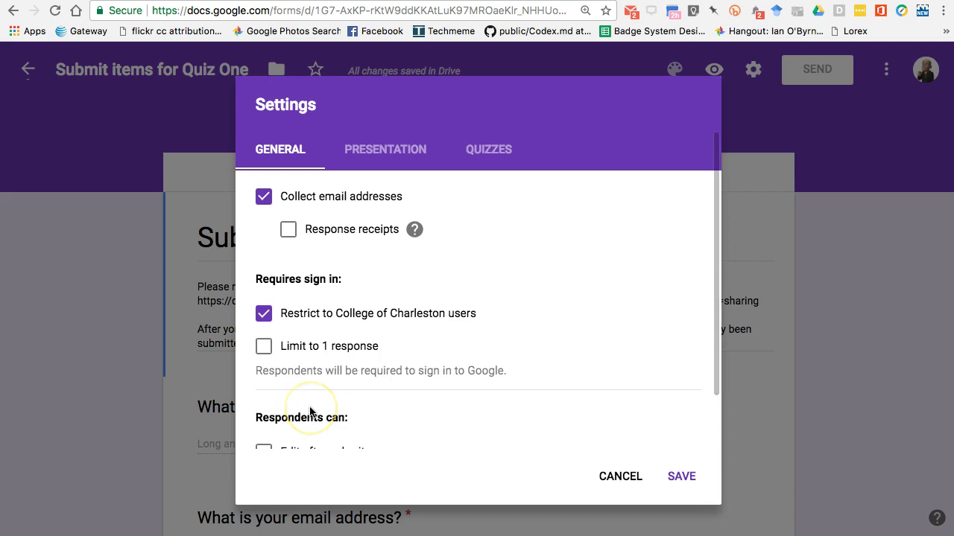
scroll(310, 412, "down", 2)
scroll(313, 408, "up", 2)
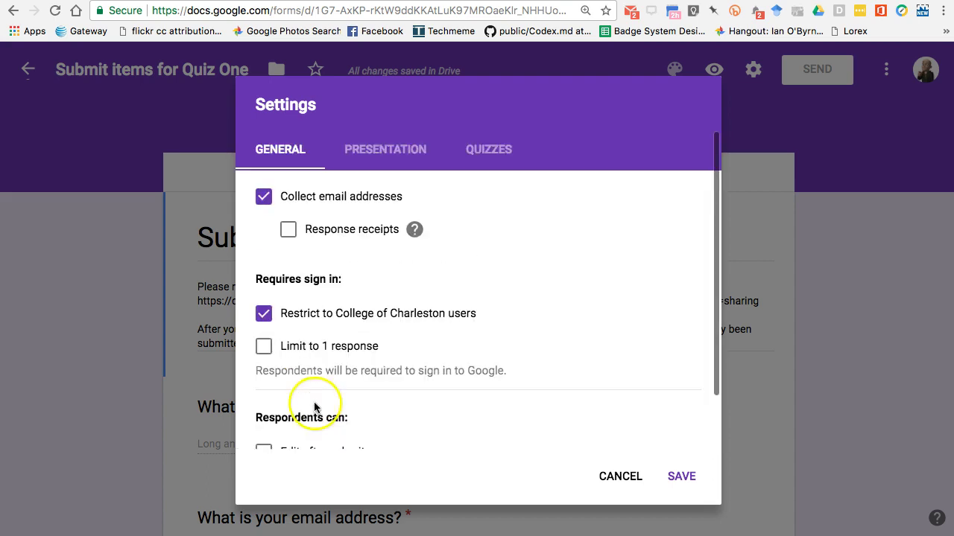
left_click(385, 153)
left_click(280, 154)
left_click(674, 474)
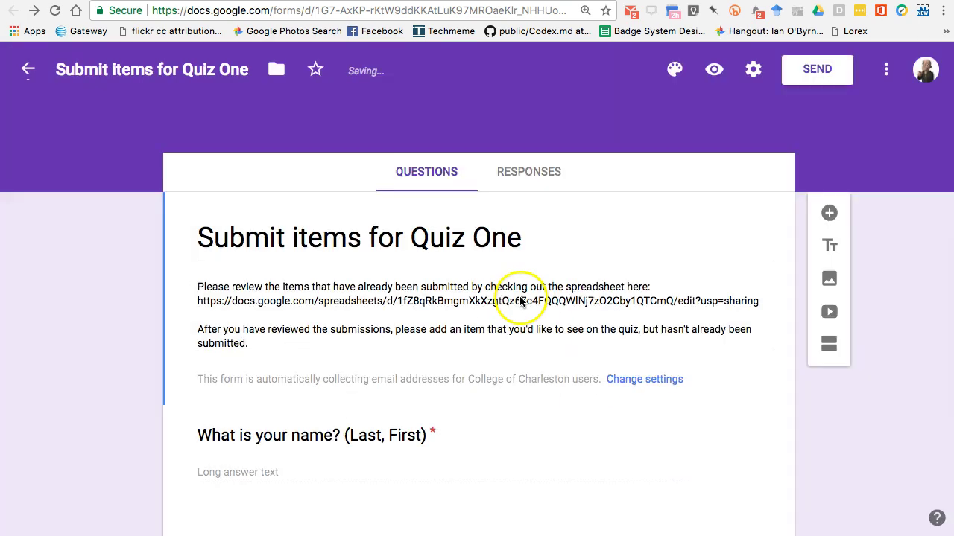
left_click(752, 71)
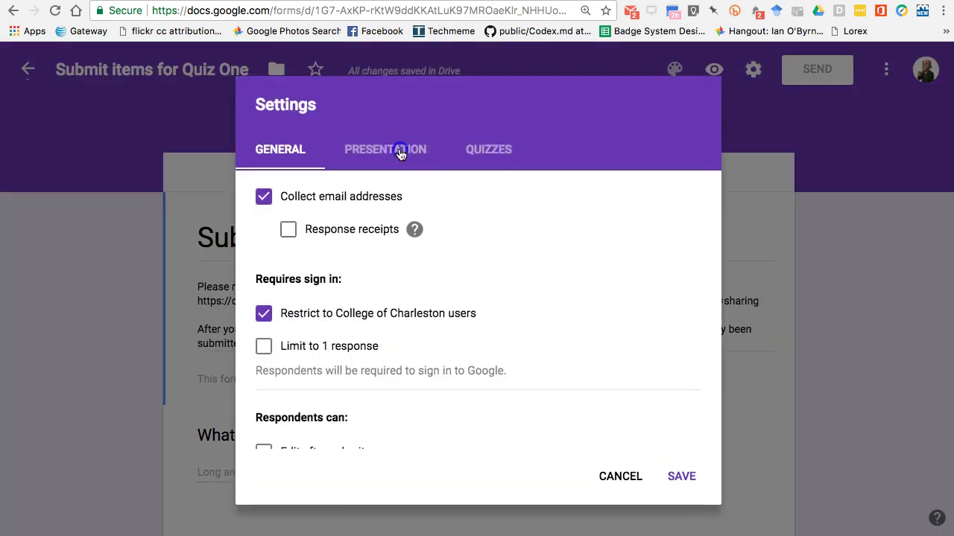
Step: Review the Presentation and Quizzes settings, then save the settings without changes
left_click(399, 152)
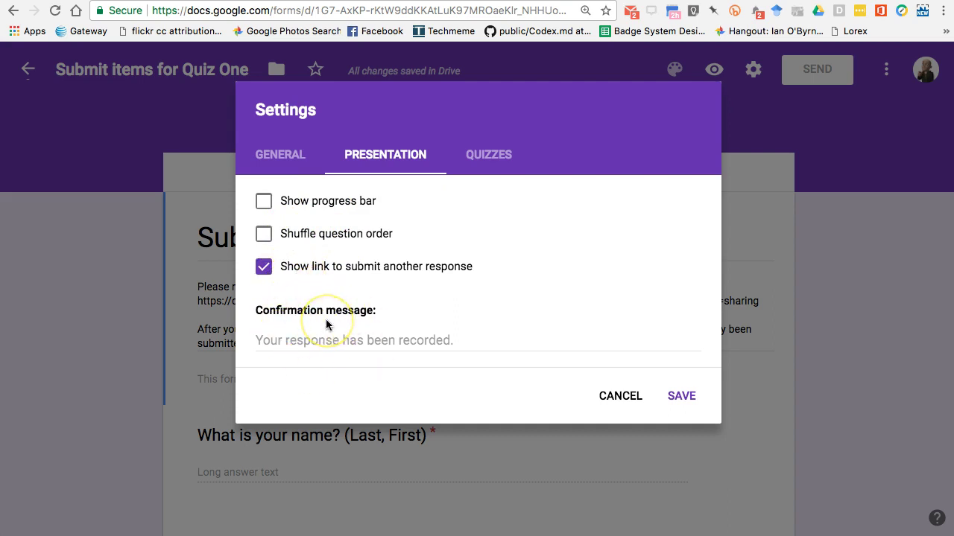
left_click(476, 159)
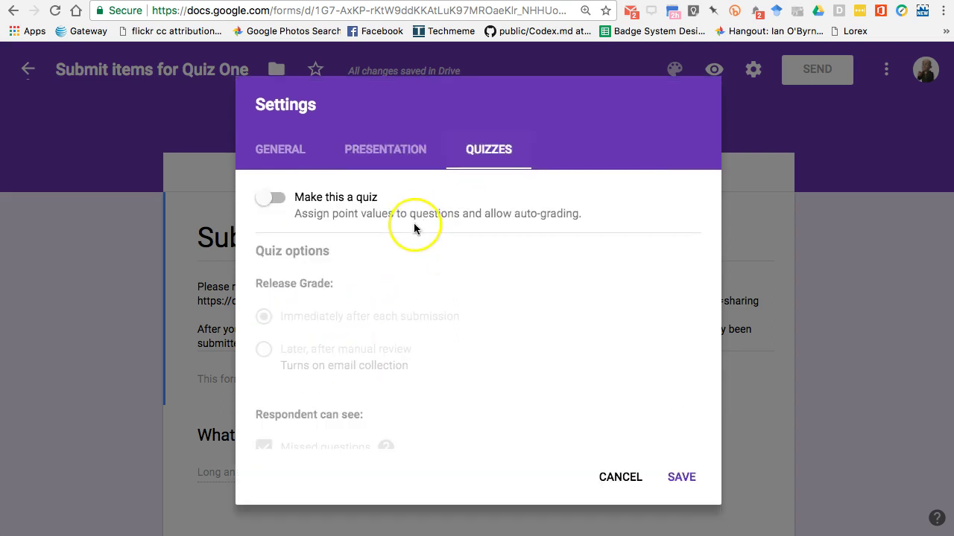
left_click(684, 478)
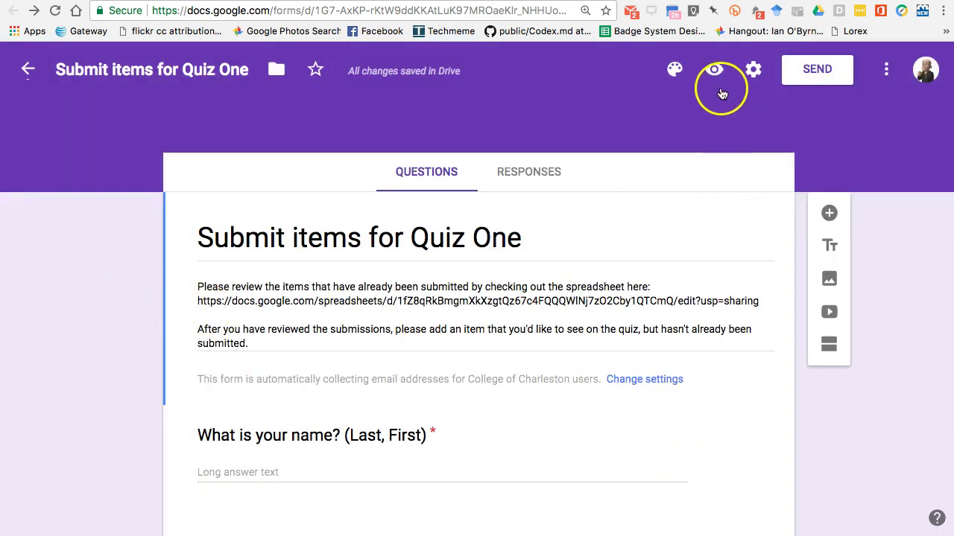
Step: Get the form's link with Shorten URL ticked and select the goo.gl short link
left_click(811, 76)
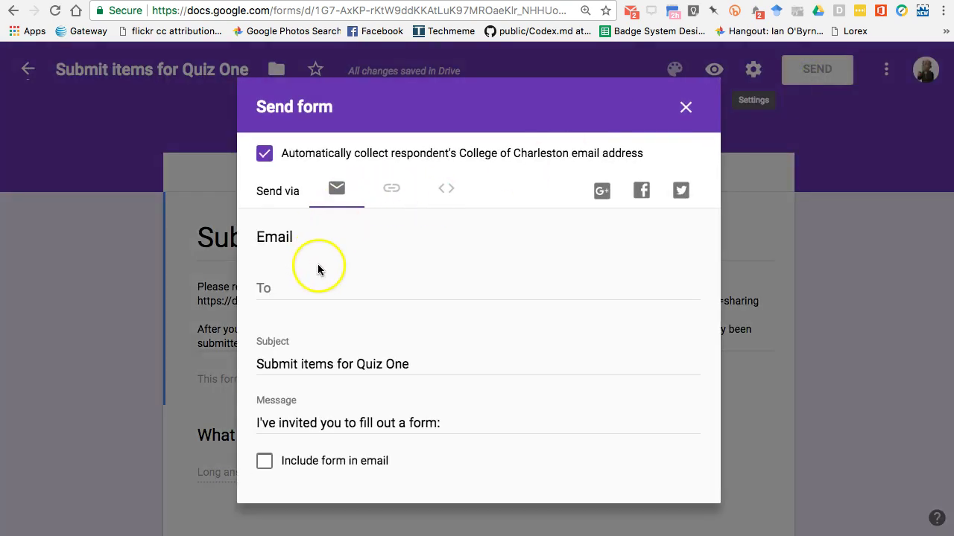
left_click(391, 189)
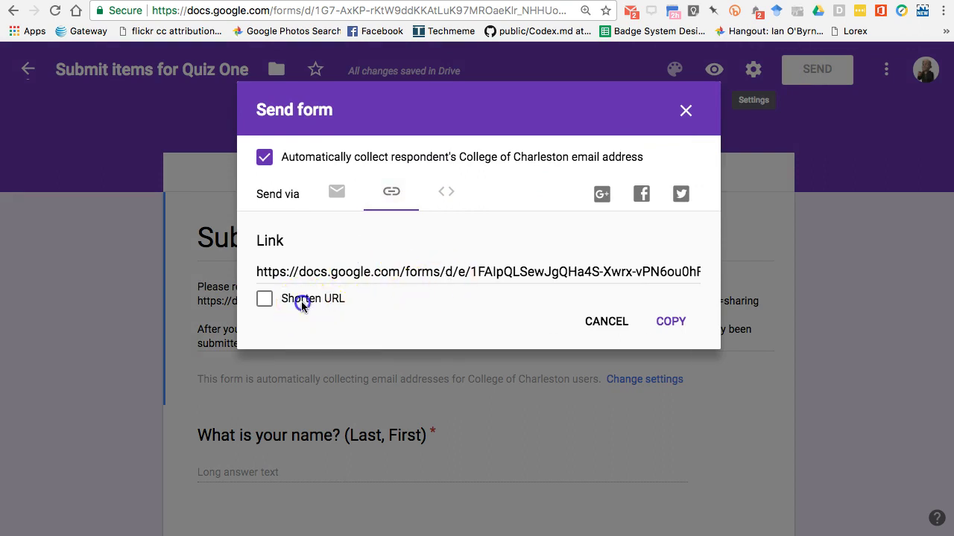
left_click(298, 300)
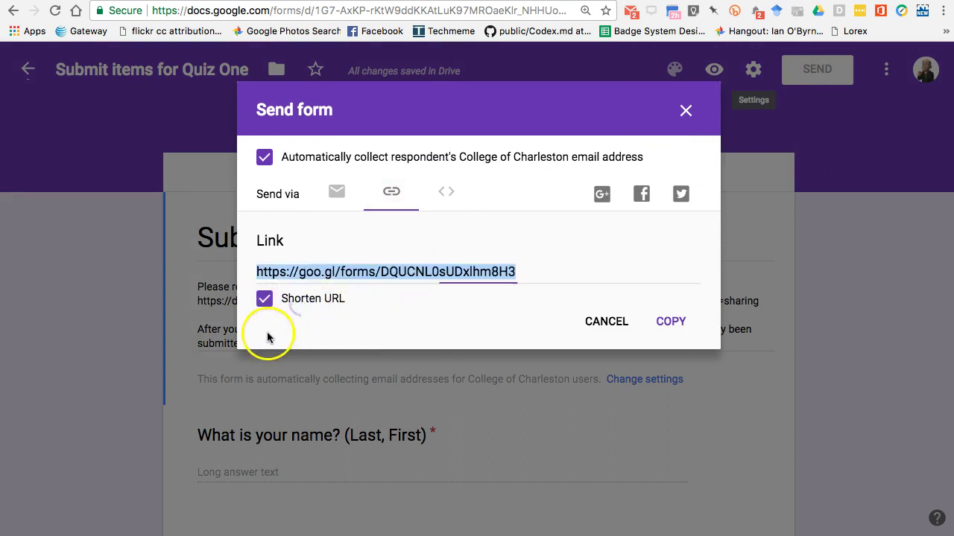
left_click(357, 273)
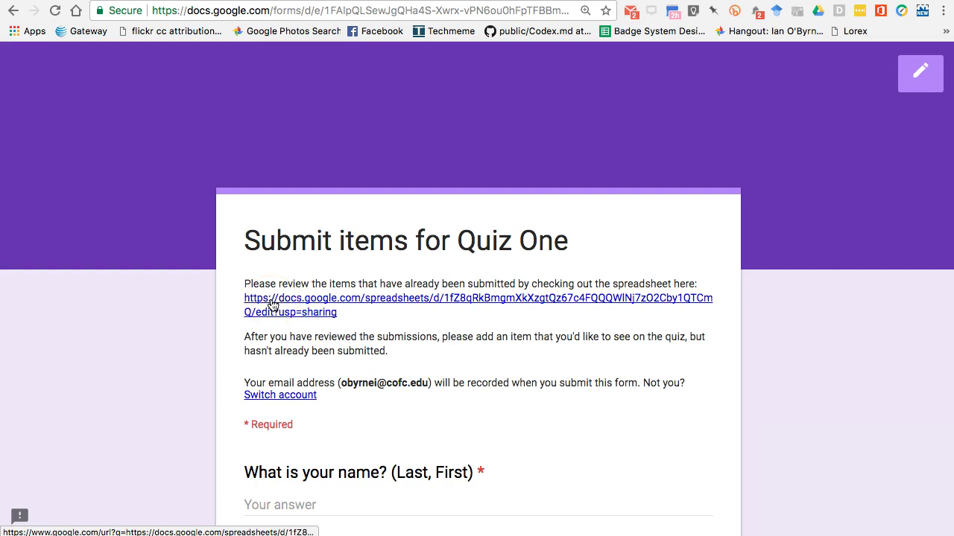
Step: Open the linked responses spreadsheet in a new tab and view it
scroll(273, 306, "down", 2)
right_click(282, 225)
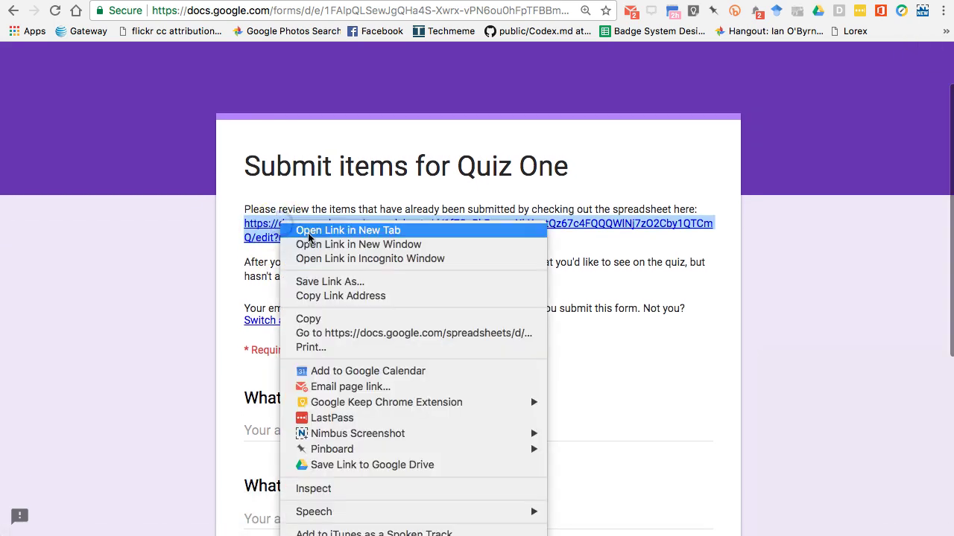
left_click(308, 232)
key("ctrl+Tab")
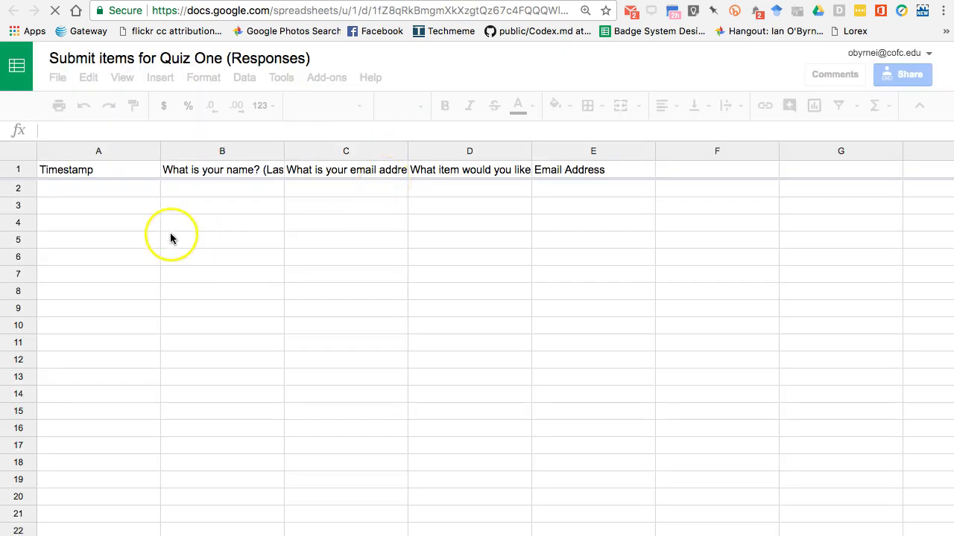
Step: Close the spreadsheet, scroll through the live form's questions, and return to the editor
key("super+w")
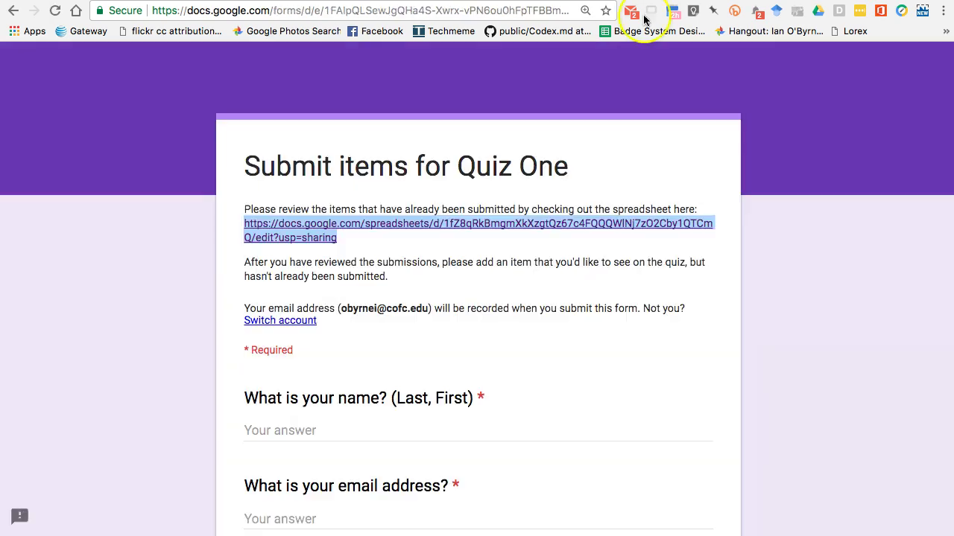
scroll(189, 300, "down", 3)
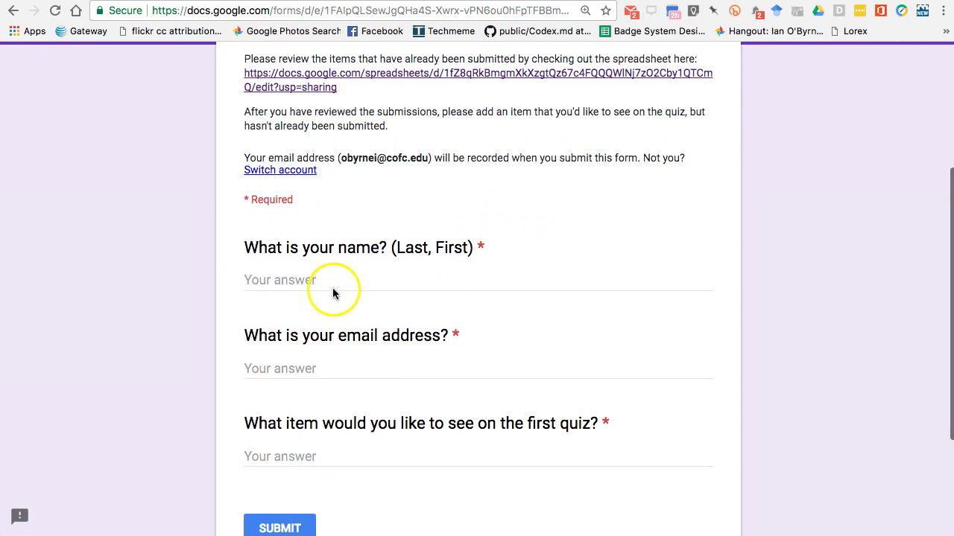
scroll(315, 270, "down", 5)
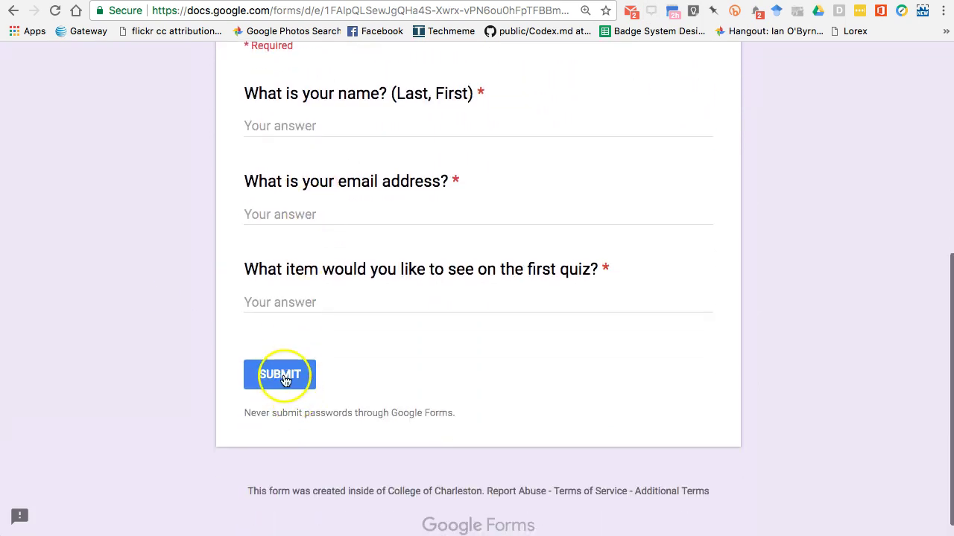
key("super+w")
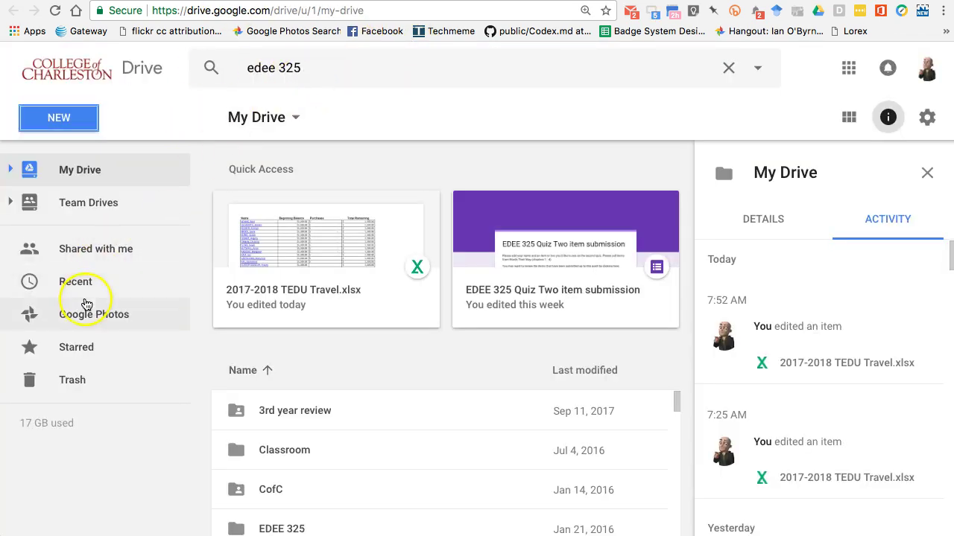
Step: Show Recent files in the Google Drive sidebar
left_click(79, 287)
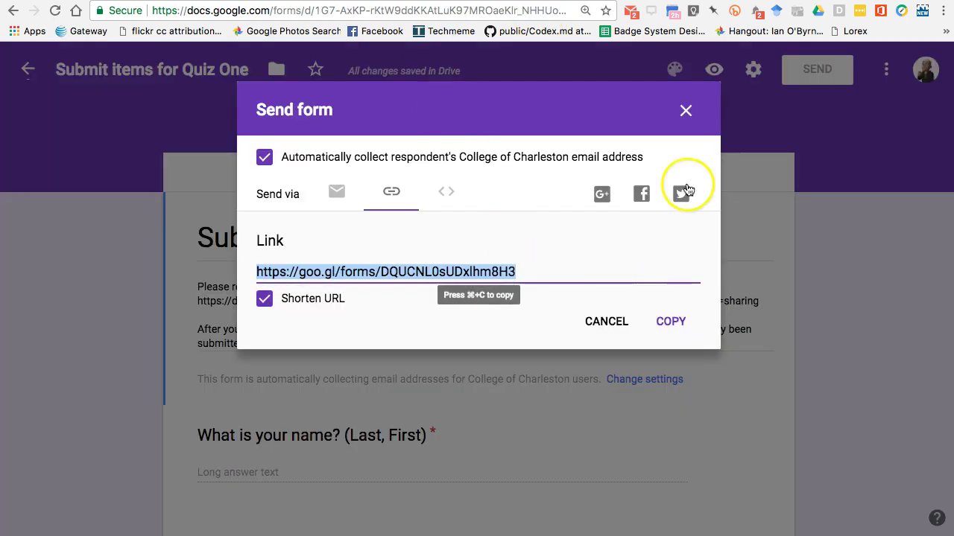
Step: Close the Send dialog, scroll through EDEE 325 Otto Quiz 1, then view Quiz Two responses
left_click(684, 110)
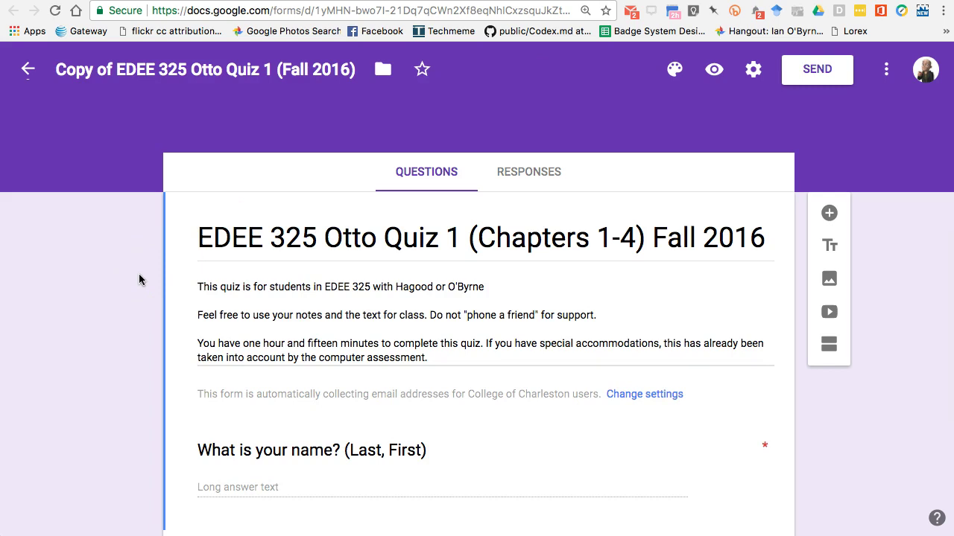
scroll(138, 274, "down", 2)
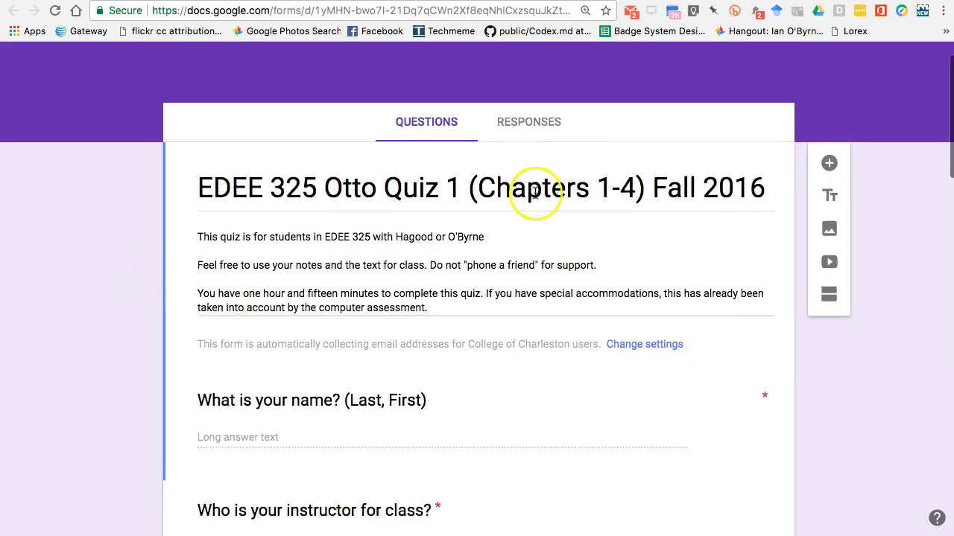
scroll(307, 272, "down", 1)
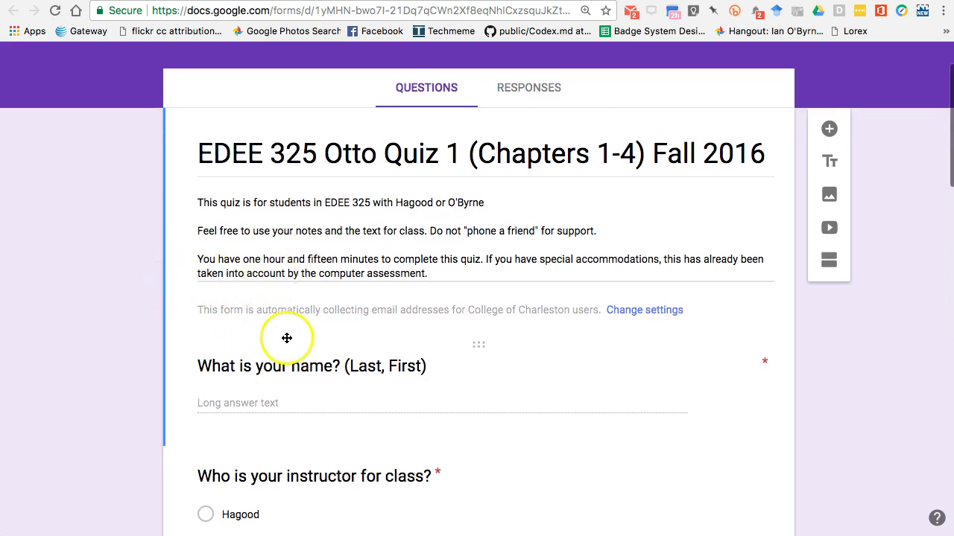
scroll(149, 310, "down", 10)
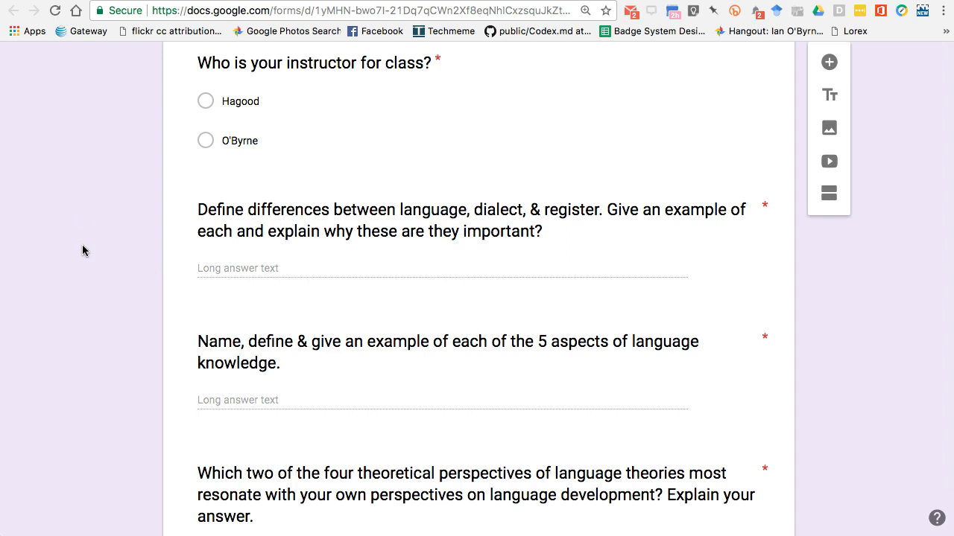
scroll(82, 250, "down", 3)
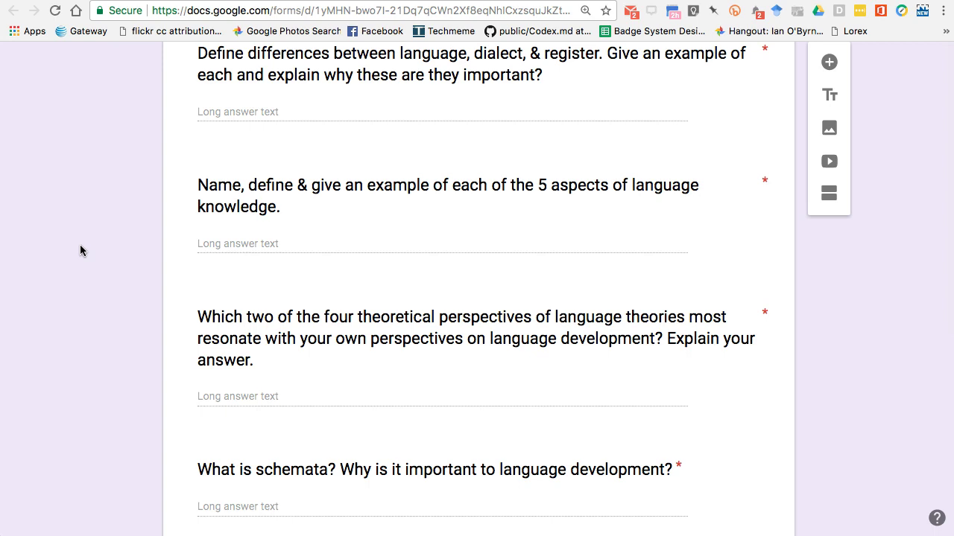
scroll(79, 245, "down", 3)
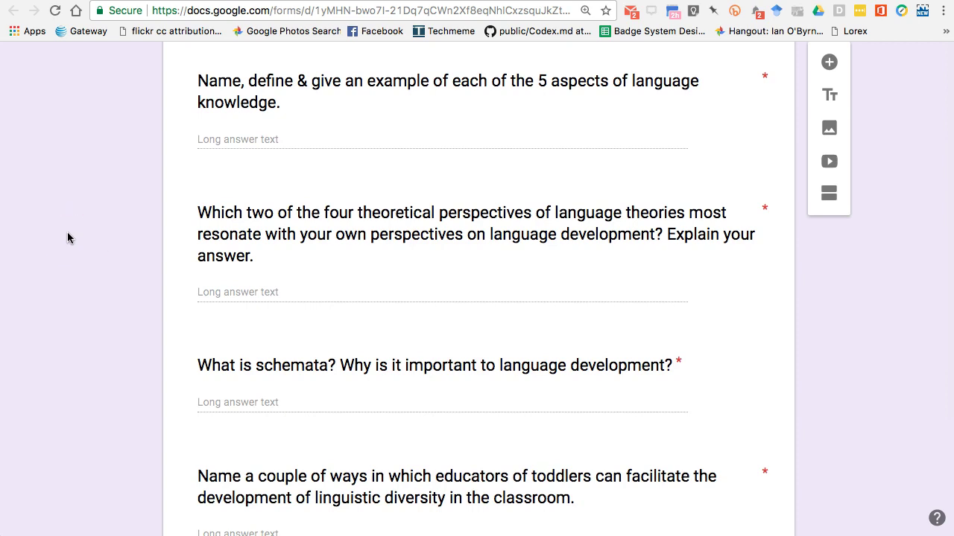
scroll(67, 232, "down", 8)
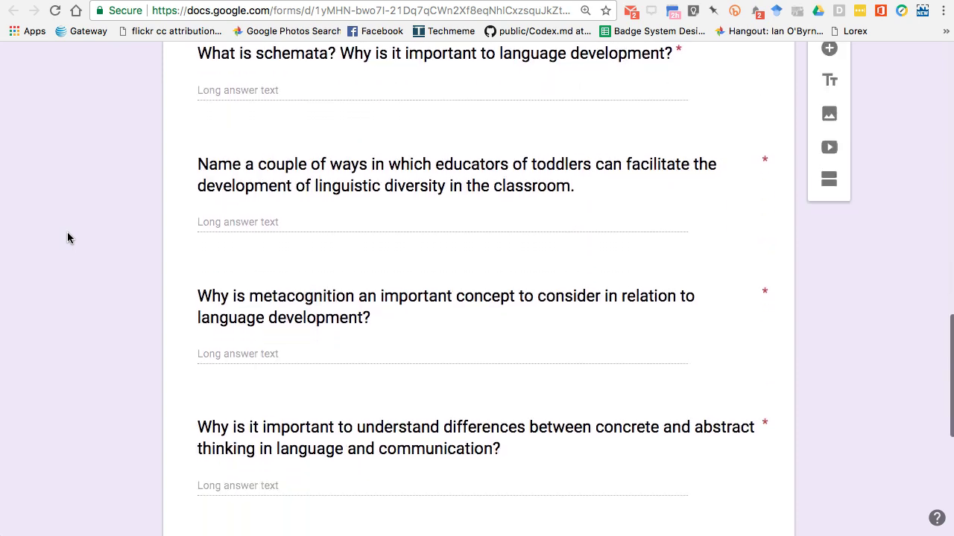
key("Home")
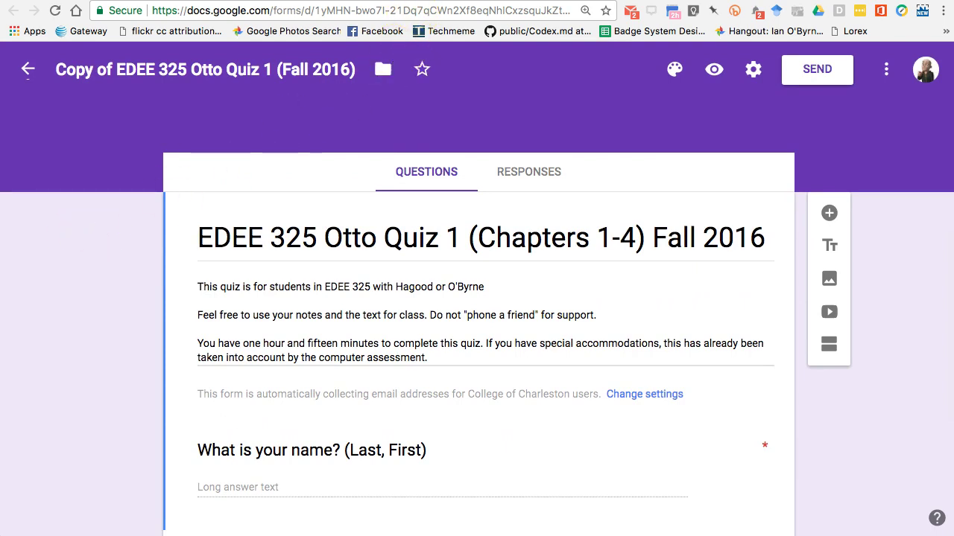
key("ctrl+Tab")
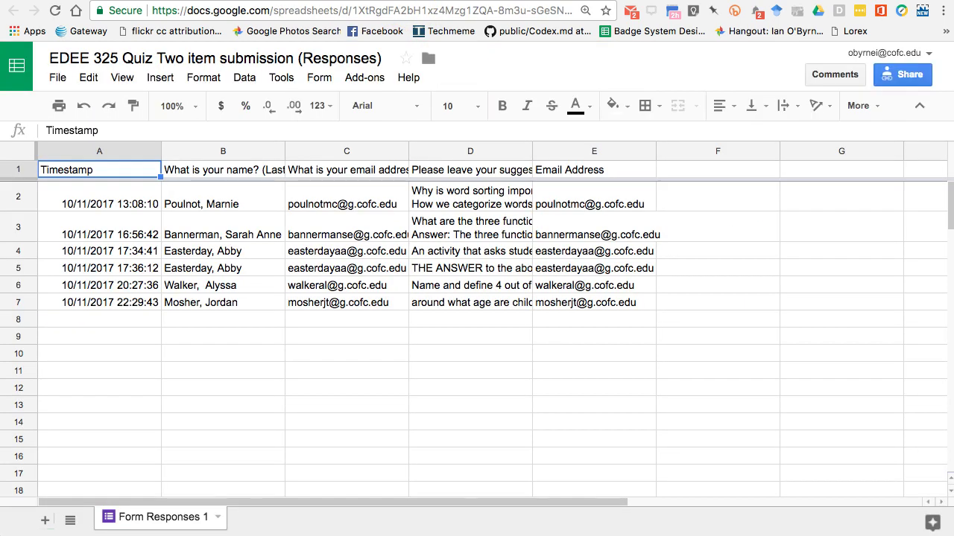
Step: Leave the Quiz Two responses sheet for the Drive Recent tab
key("ctrl+Tab")
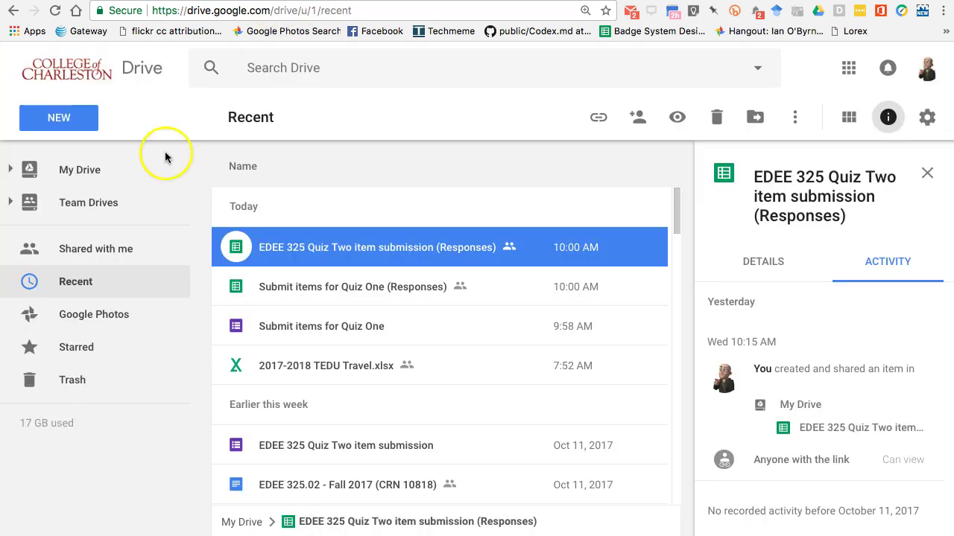
Step: Scroll through Drive's Recent files list and move on from it
scroll(319, 445, "down", 3)
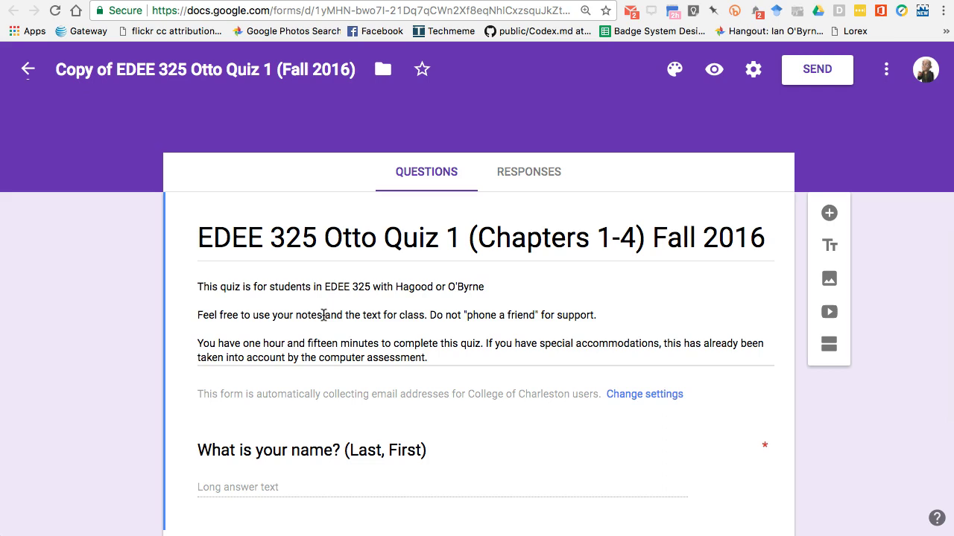
left_click(64, 377)
Step: Go back to the Google search results for 'google forms'
key("super+bracketleft")
left_click(113, 234)
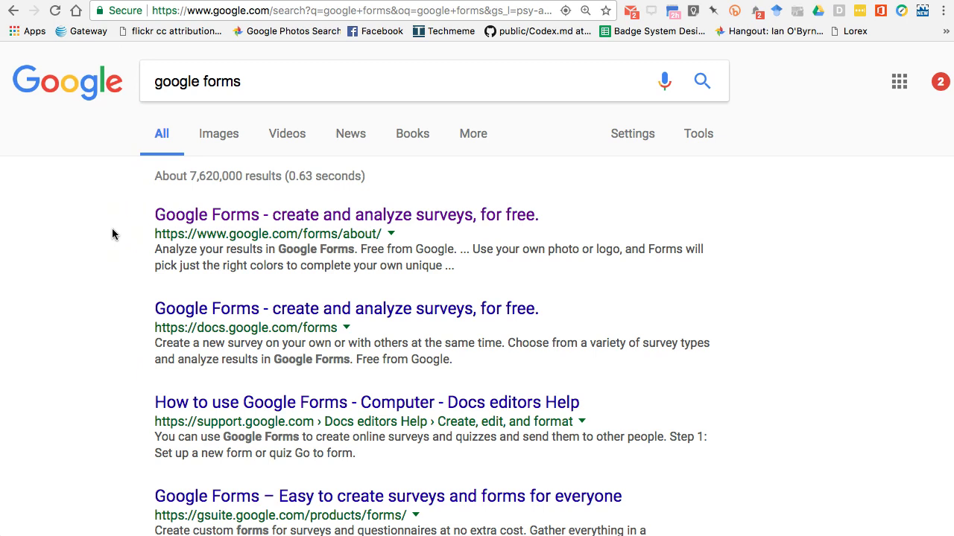